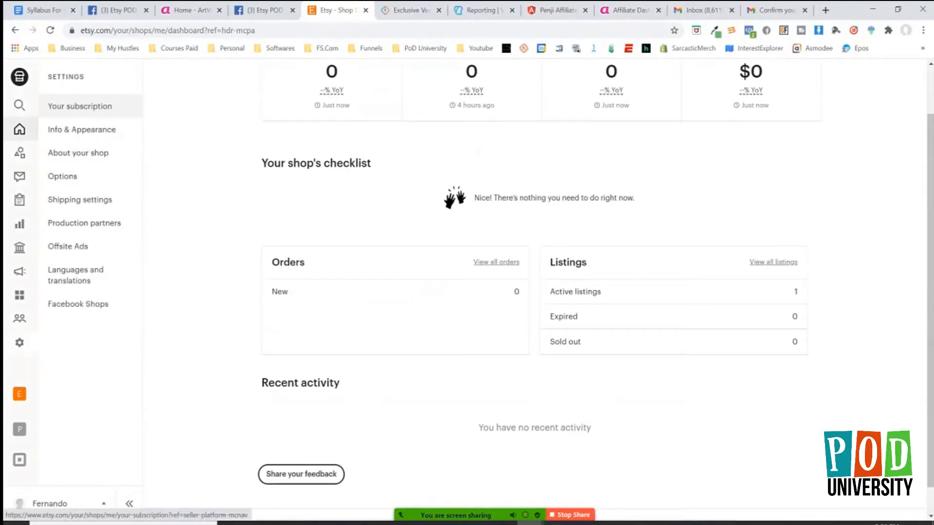
Open the shop's subscription settings and view the Etsy Standard and Etsy Plus plans.
left_click(80, 106)
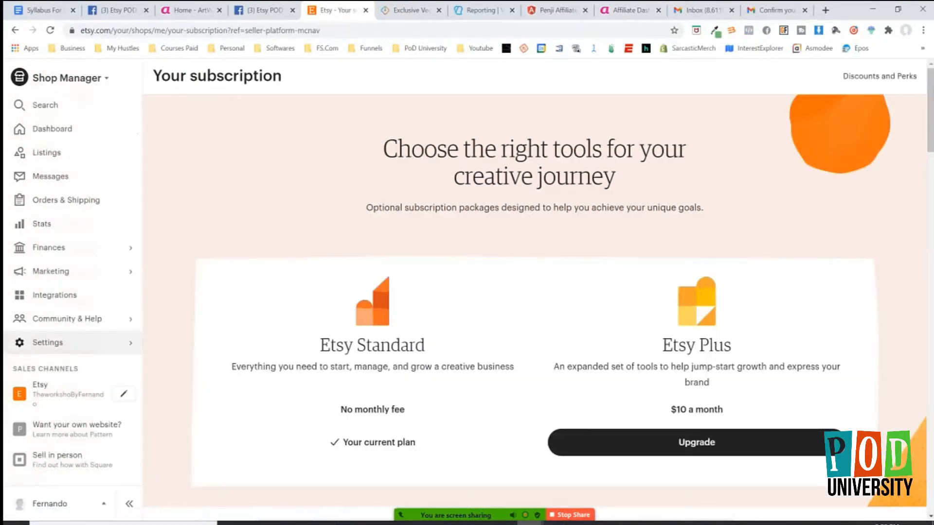
scroll(535, 292, "down", 3)
scroll(535, 292, "up", 3)
scroll(537, 290, "down", 1)
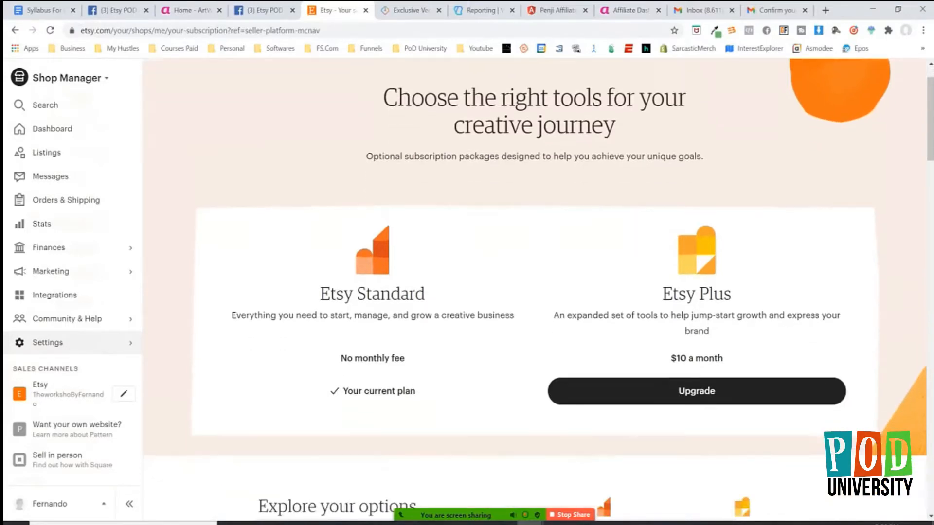
Examine the cost and credits comparison, highlighting the Plus plan's monthly listing and advertising credits.
scroll(537, 290, "down", 3)
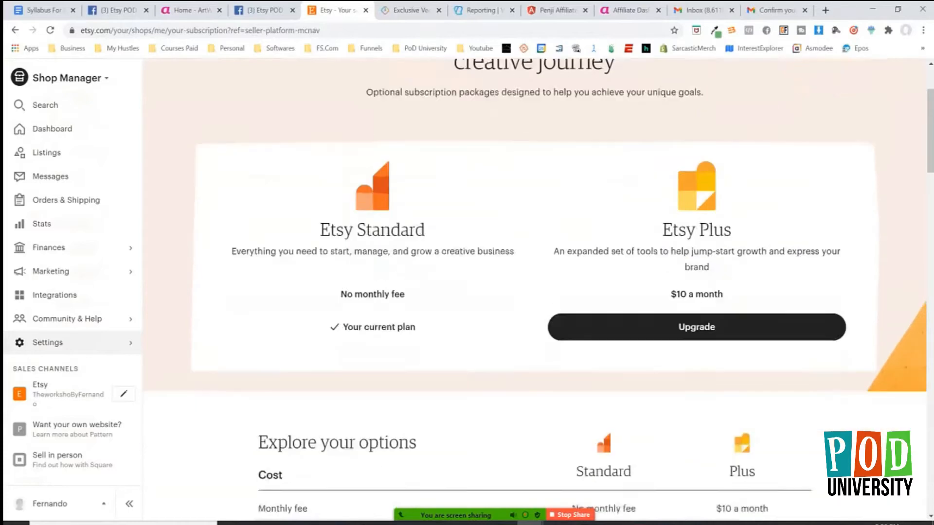
scroll(537, 290, "down", 2)
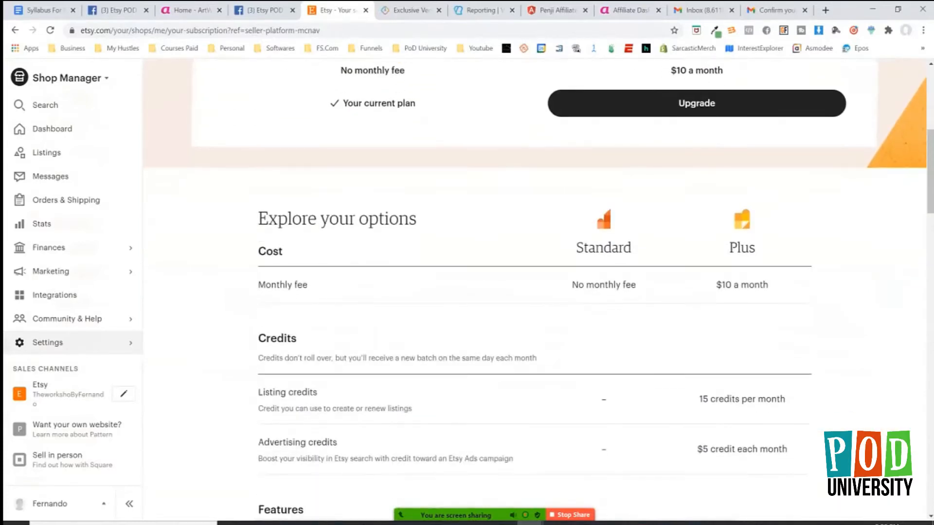
scroll(537, 291, "down", 1)
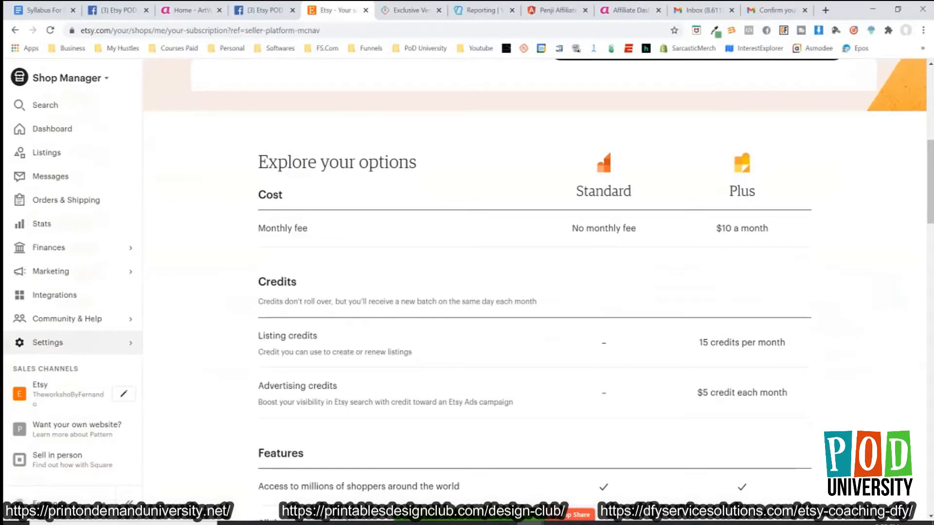
left_click_drag(699, 343, 785, 344)
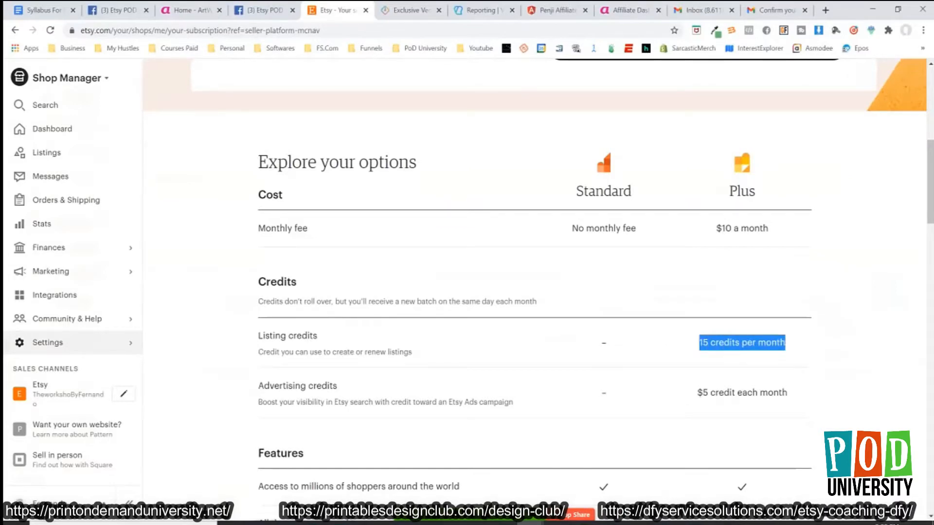
left_click_drag(696, 393, 786, 392)
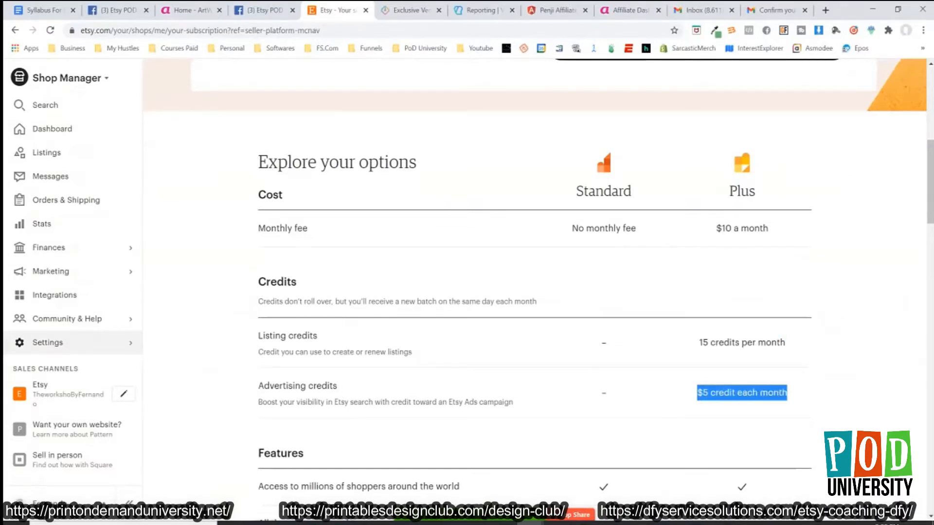
Examine the Standard and Plus features comparison through to the shop customization details.
scroll(535, 292, "down", 2)
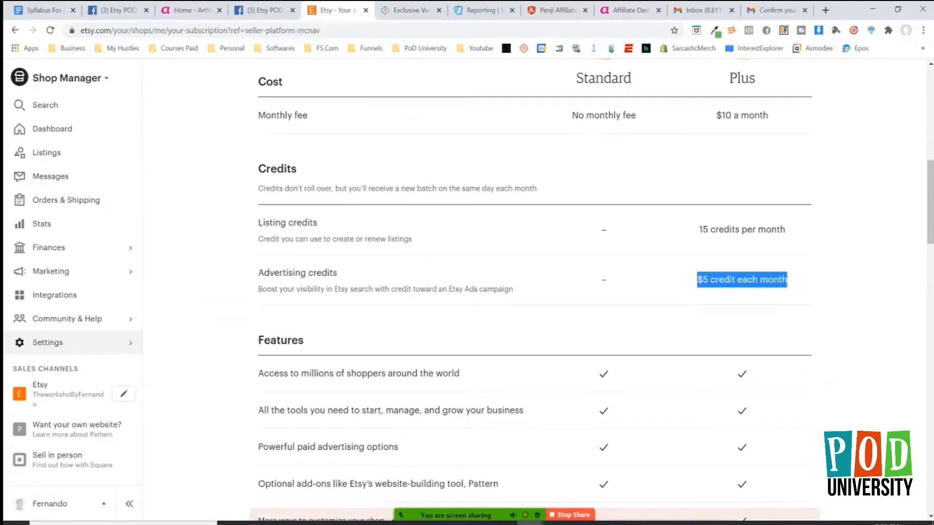
scroll(535, 292, "down", 2)
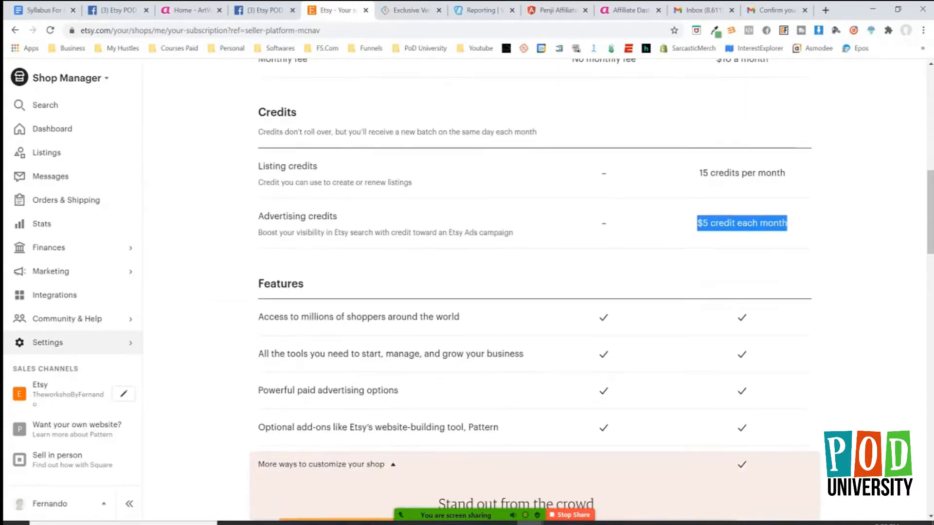
scroll(535, 292, "down", 2)
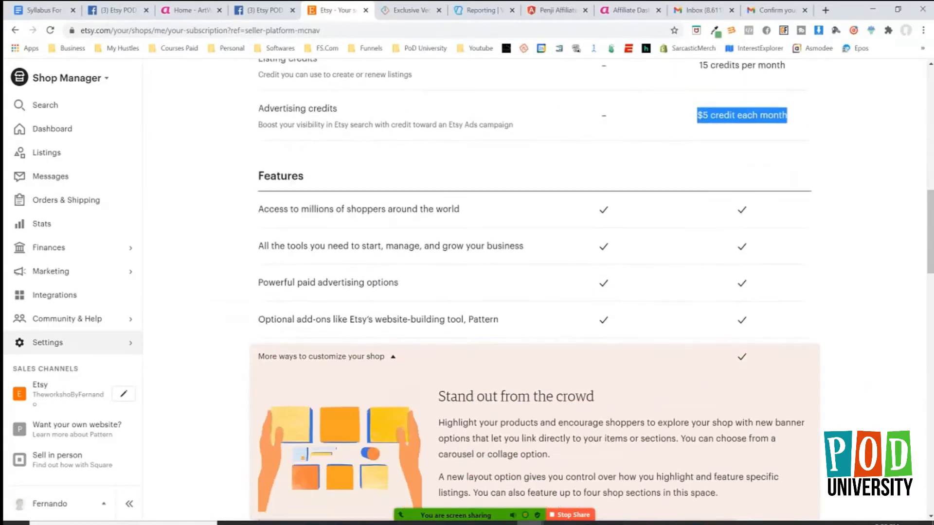
scroll(535, 292, "down", 2)
scroll(535, 292, "up", 3)
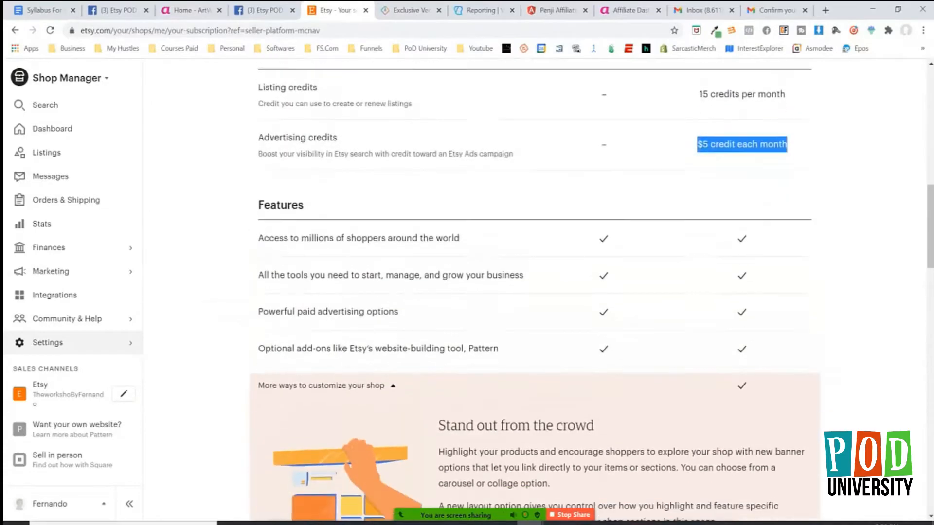
scroll(535, 291, "down", 2)
scroll(535, 292, "down", 2)
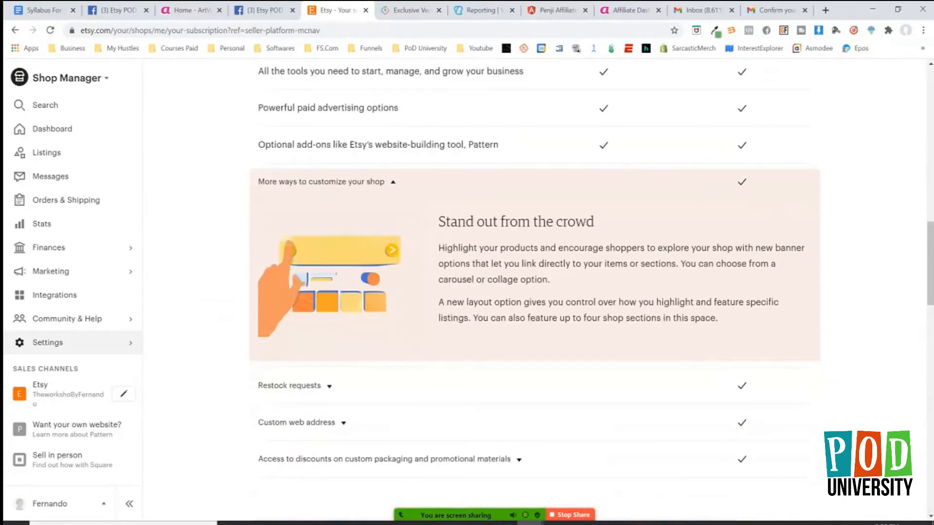
Expand the Restock requests feature and read its description.
left_click(294, 386)
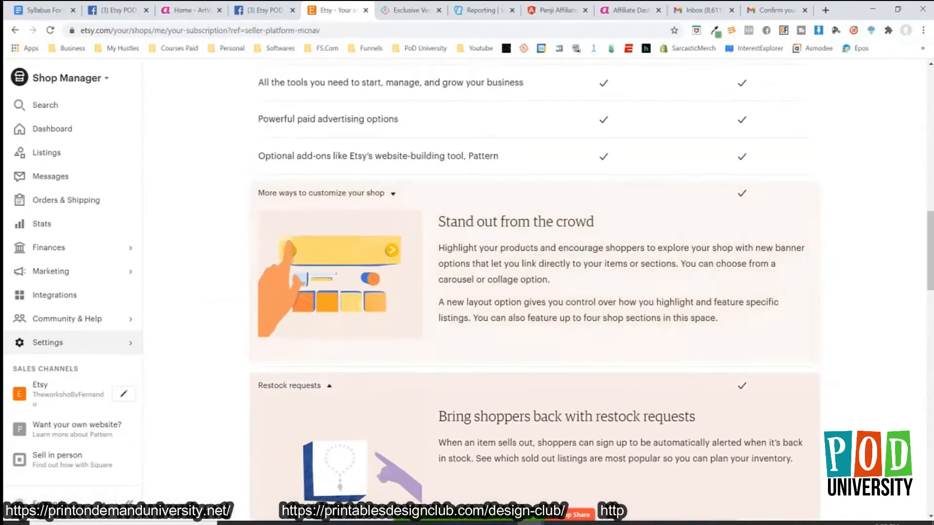
scroll(295, 386, "down", 1)
scroll(535, 292, "down", 3)
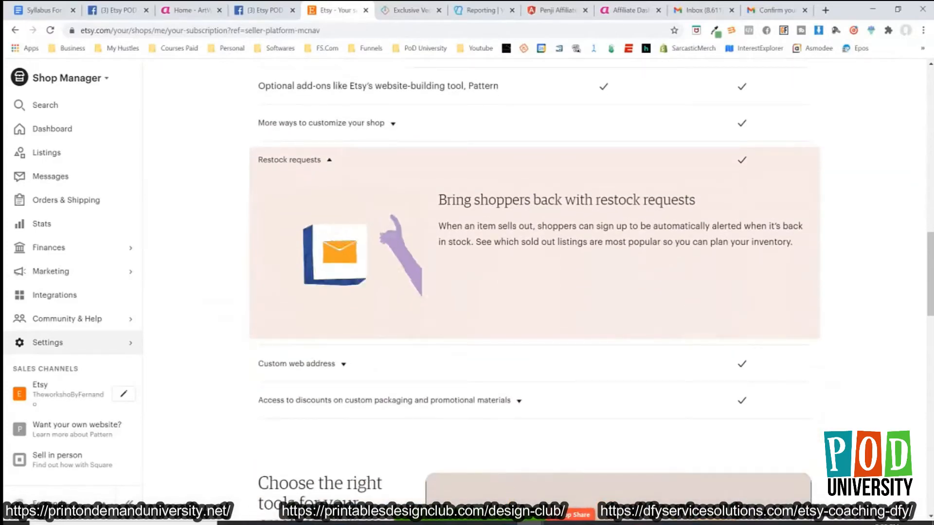
scroll(535, 291, "down", 2)
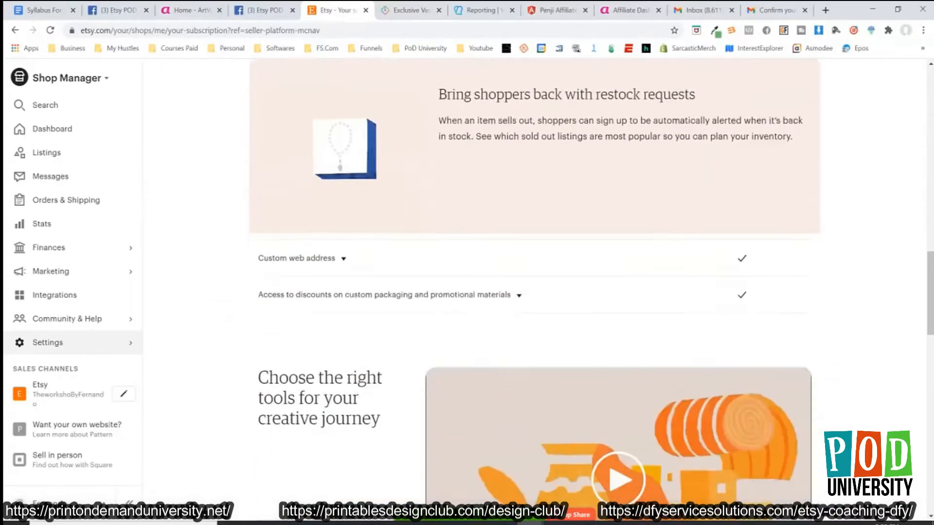
Expand the Custom web address feature and view the remaining subscription information below it.
left_click(296, 251)
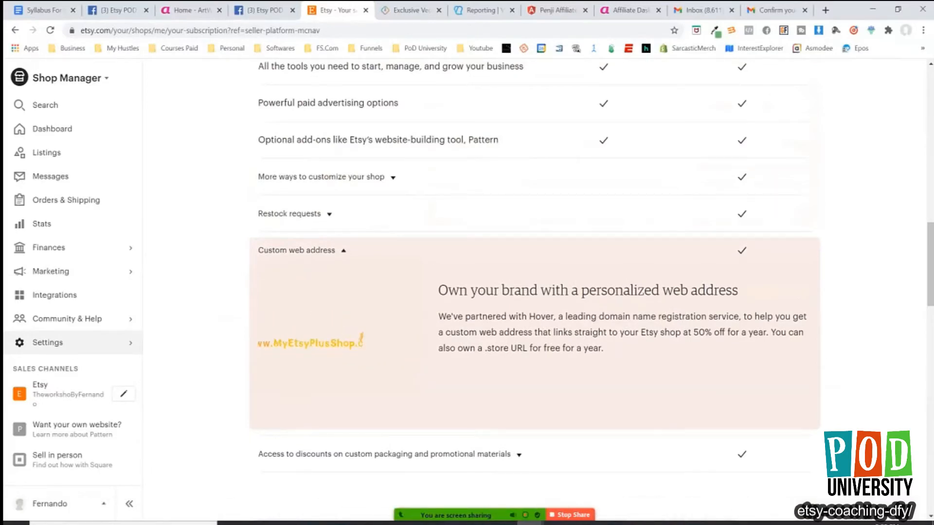
scroll(535, 292, "down", 6)
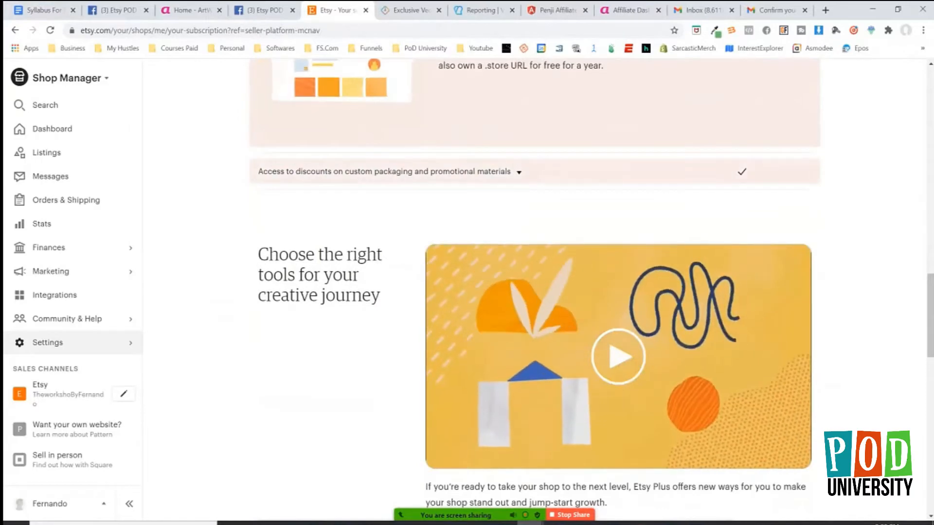
scroll(535, 291, "down", 5)
scroll(535, 292, "up", 13)
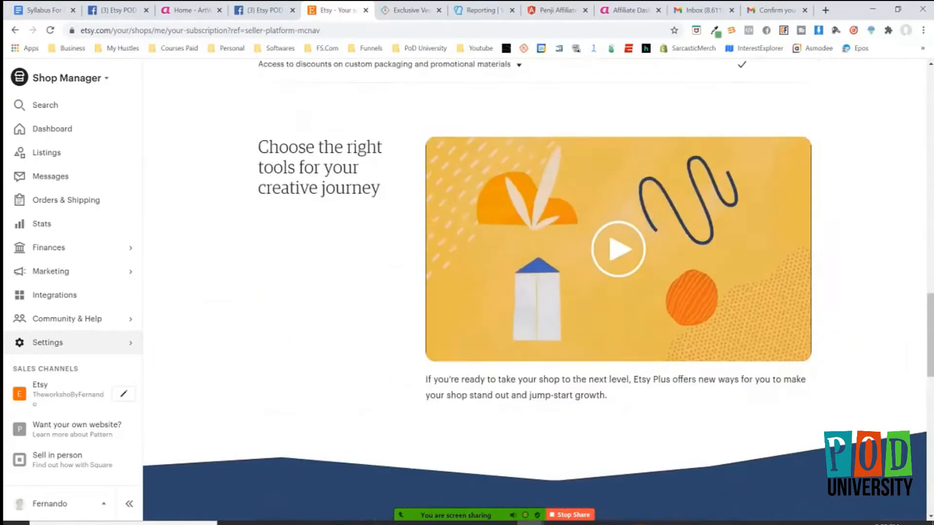
Expand the details on more ways to customize the shop and read them.
scroll(535, 290, "up", 2)
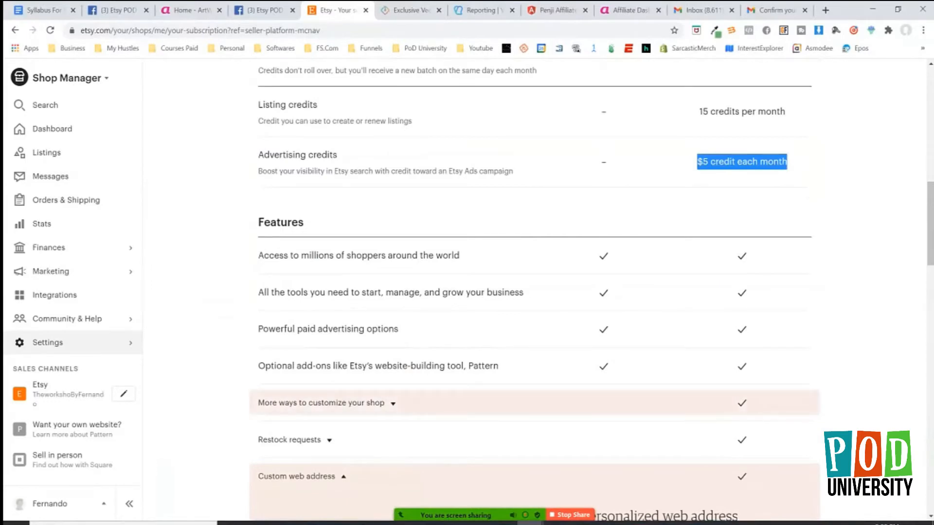
left_click(393, 403)
scroll(393, 403, "down", 2)
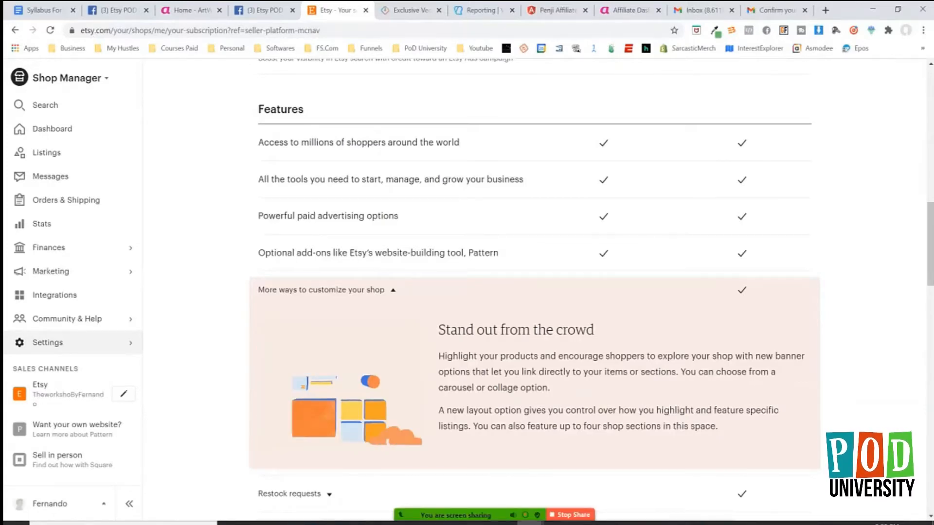
Review the Standard and Plus plans again, comparing their monthly fee, credits and features.
scroll(538, 287, "up", 8)
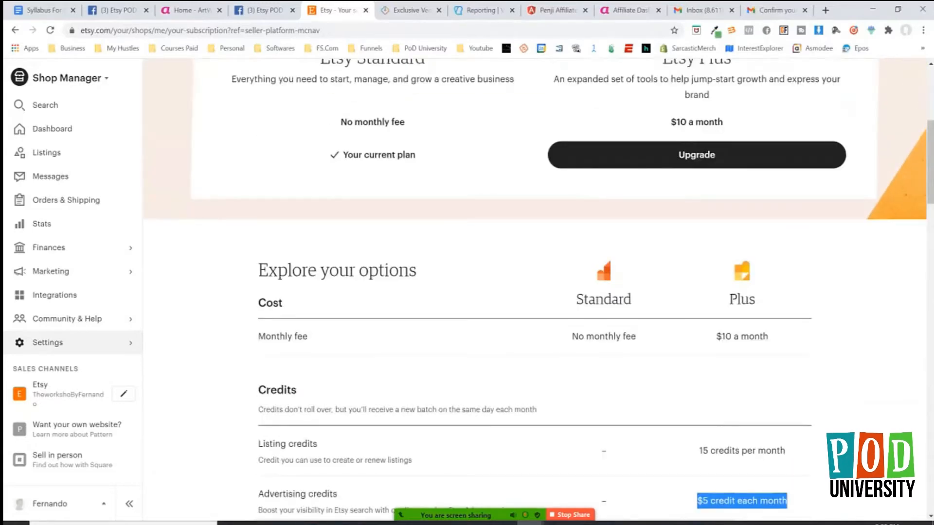
scroll(538, 286, "up", 2)
scroll(538, 286, "up", 3)
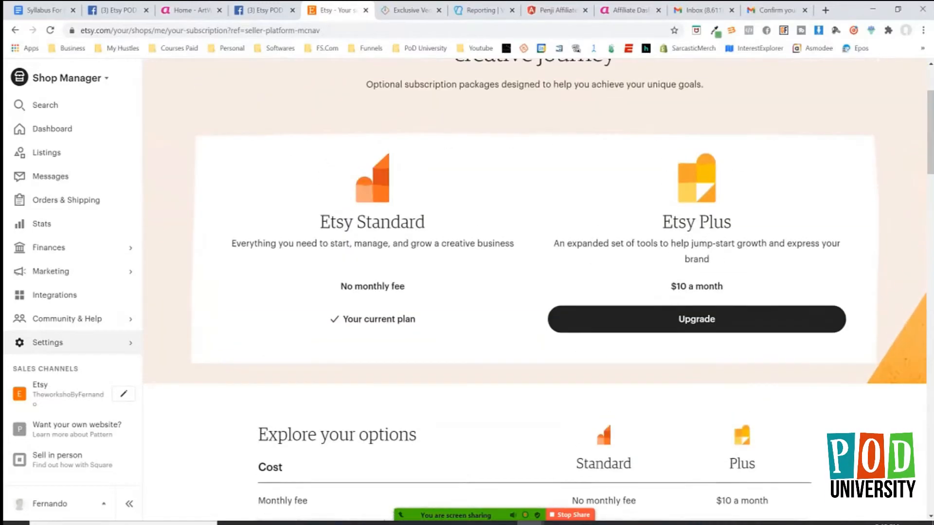
scroll(538, 287, "down", 2)
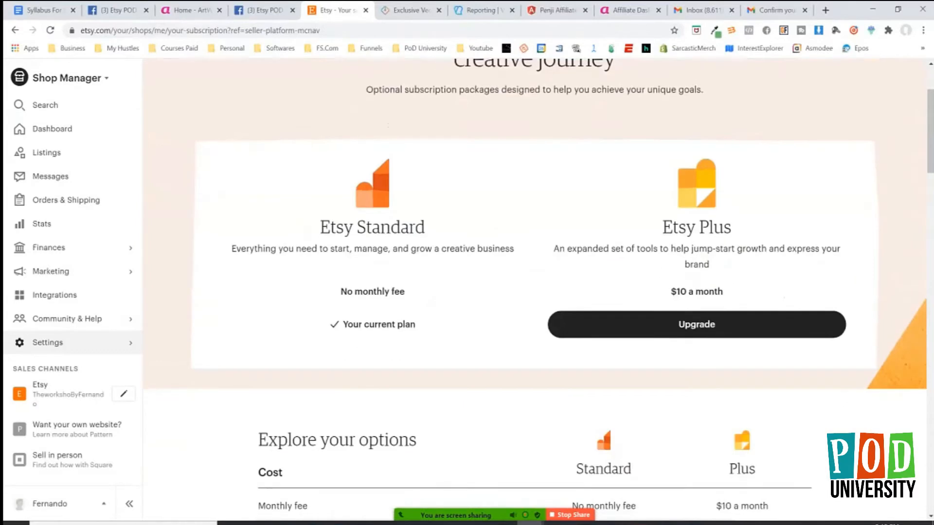
scroll(538, 287, "down", 4)
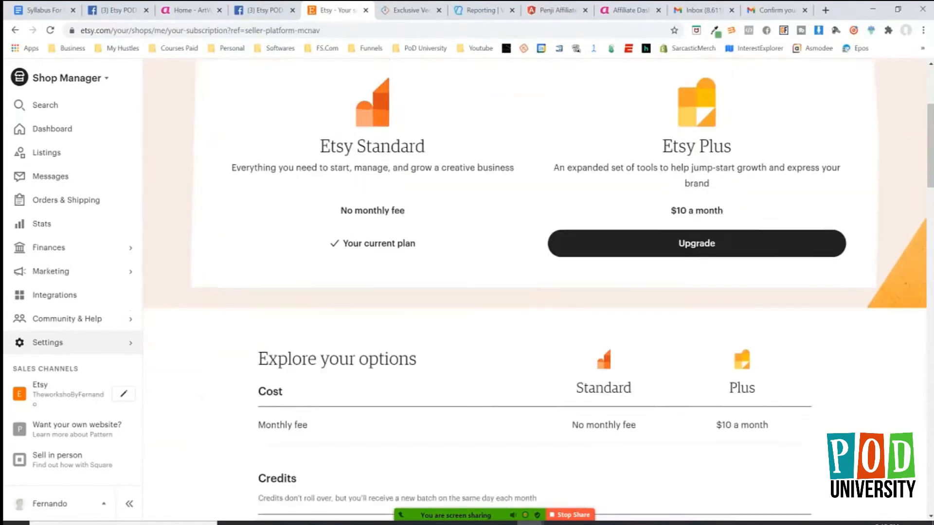
scroll(538, 287, "down", 3)
scroll(538, 287, "up", 1)
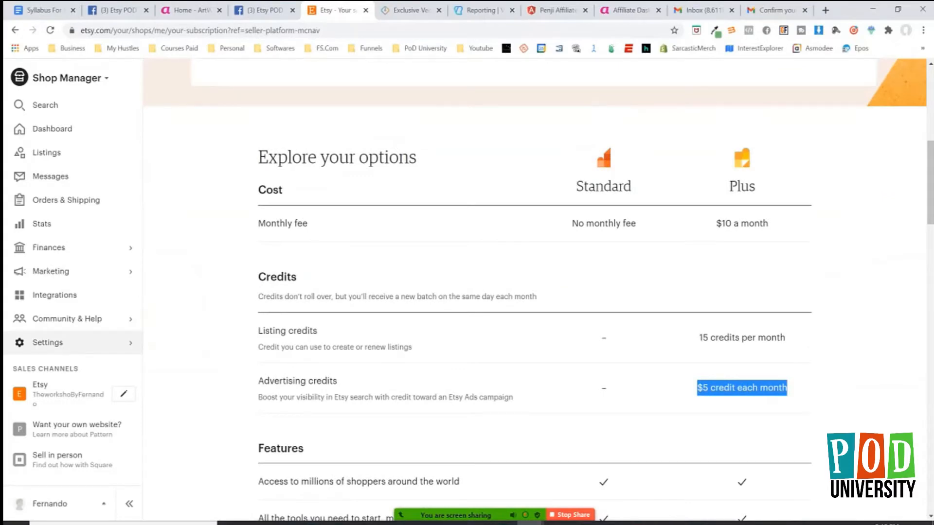
scroll(539, 287, "down", 3)
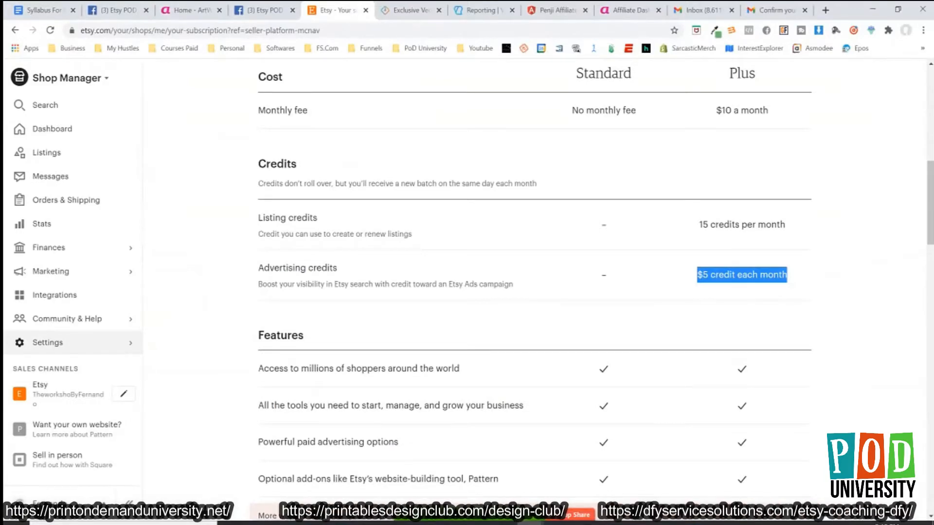
scroll(535, 292, "down", 5)
scroll(535, 291, "up", 10)
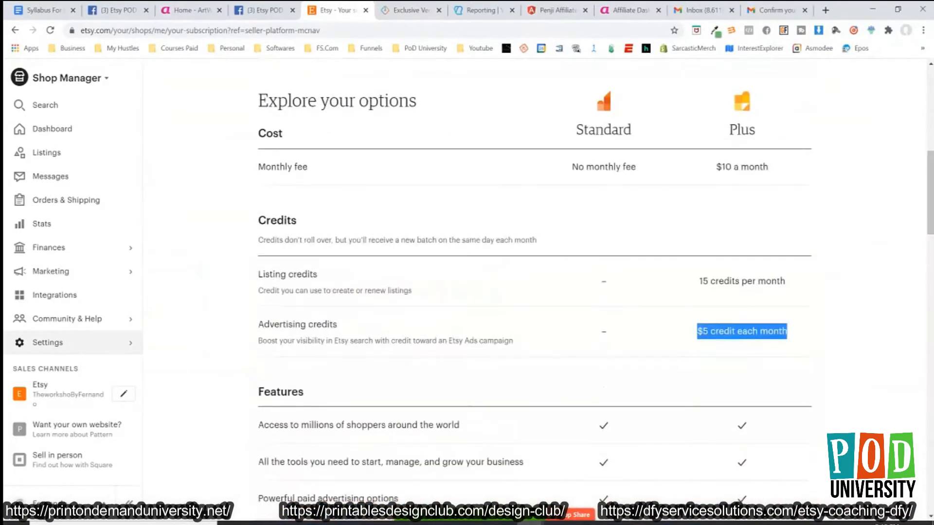
Open the shop's Info & Appearance settings and place the cursor in the Shop Title field.
left_click(47, 343)
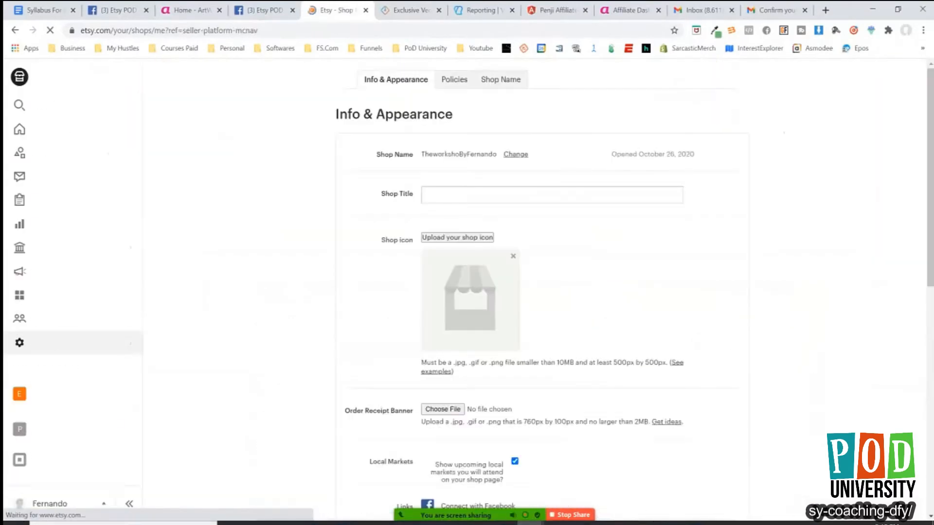
left_click(551, 195)
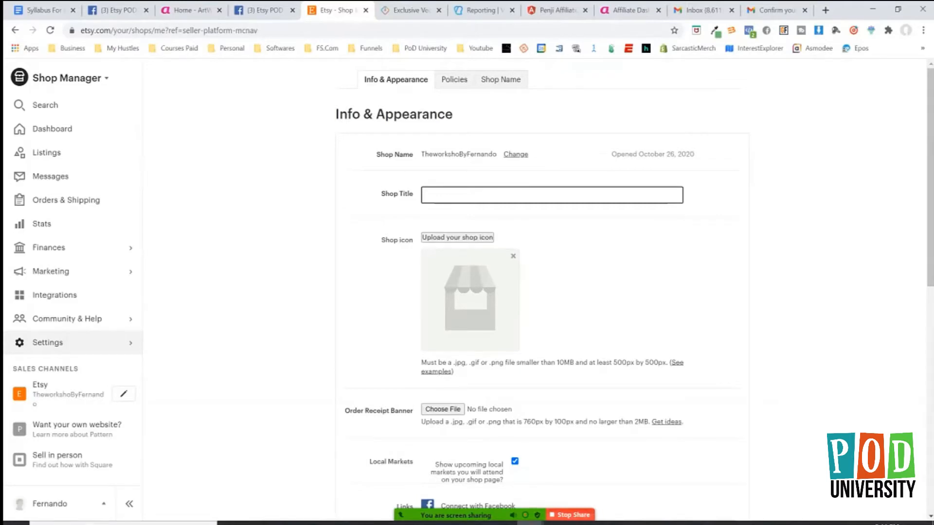
Show the video panel in the Zoom meeting and view more of the Info & Appearance settings.
left_click(719, 507)
left_click(744, 420)
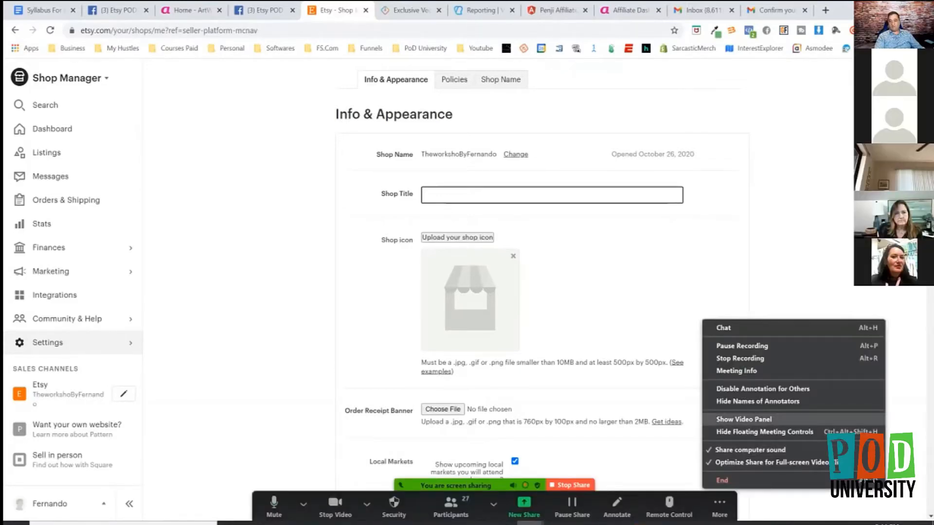
scroll(542, 292, "down", 2)
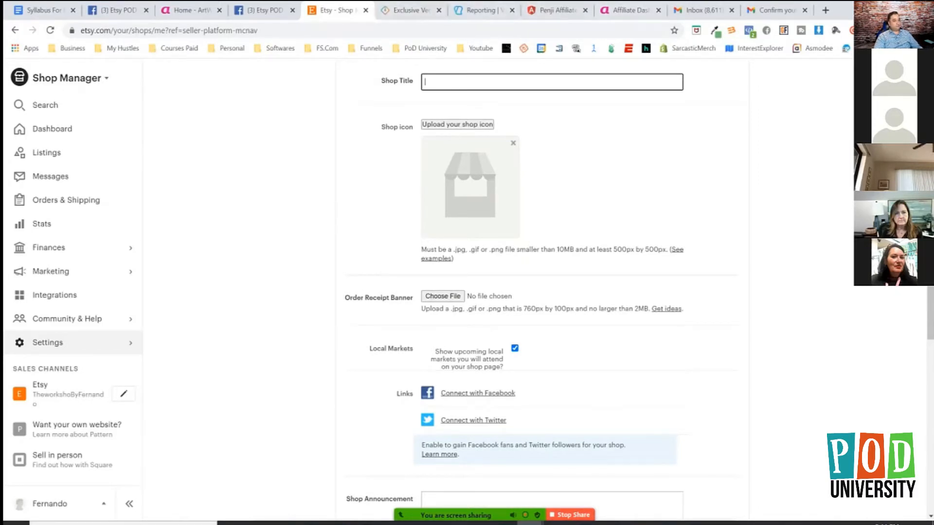
Open the Etsy home page in a new tab and browse its categories and editors' picks.
left_click(825, 10)
type("Etsy")
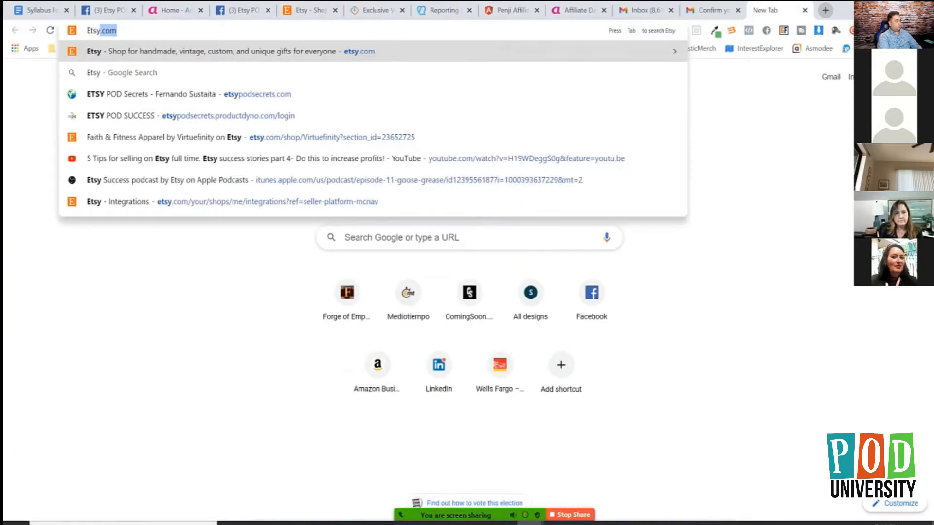
key("Return")
scroll(281, 268, "down", 1)
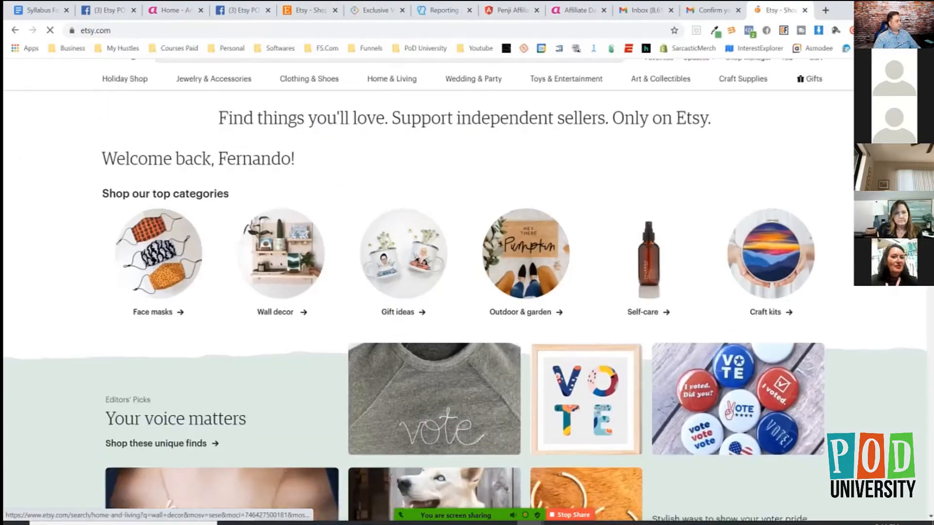
scroll(280, 268, "down", 12)
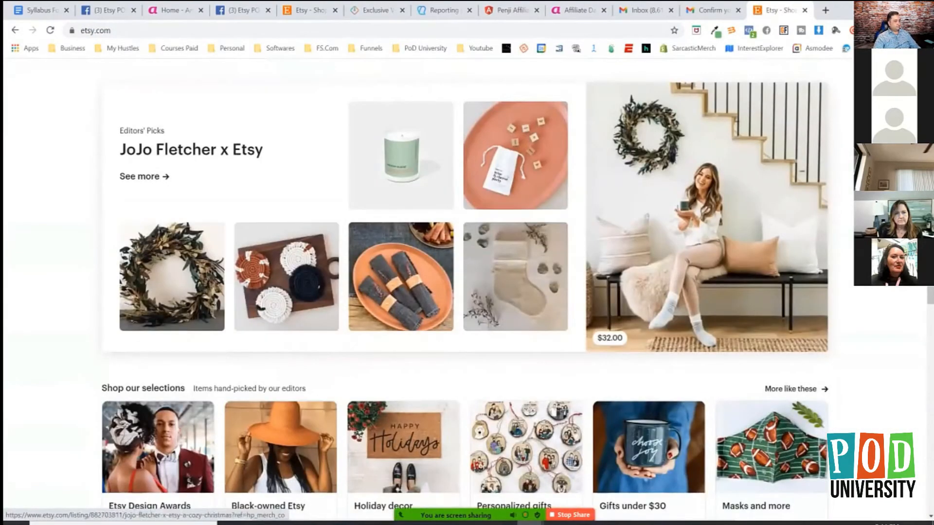
scroll(707, 217, "up", 12)
Search Etsy for "shirt", open the Grow Positive Thoughts shirt listing and go to its seller's shop, SNHDesignByUs.
left_click(486, 82)
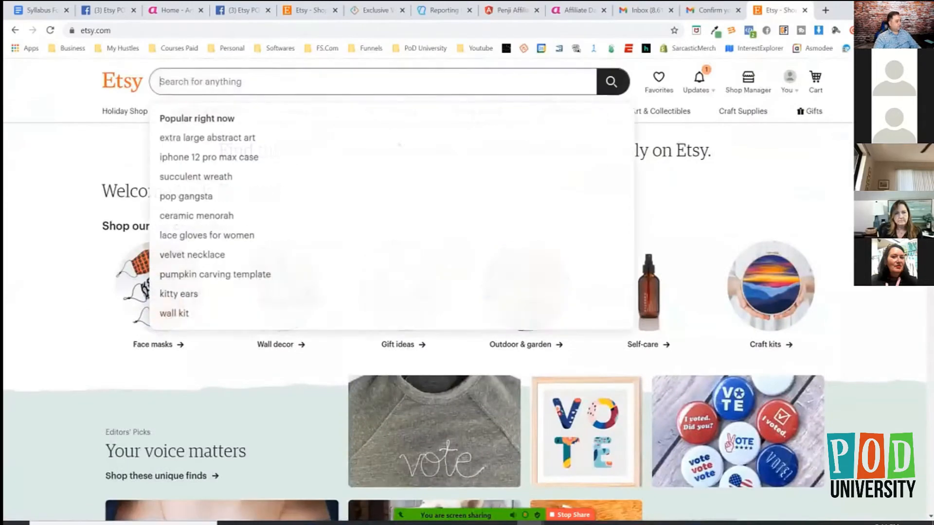
type("shirt")
key("Return")
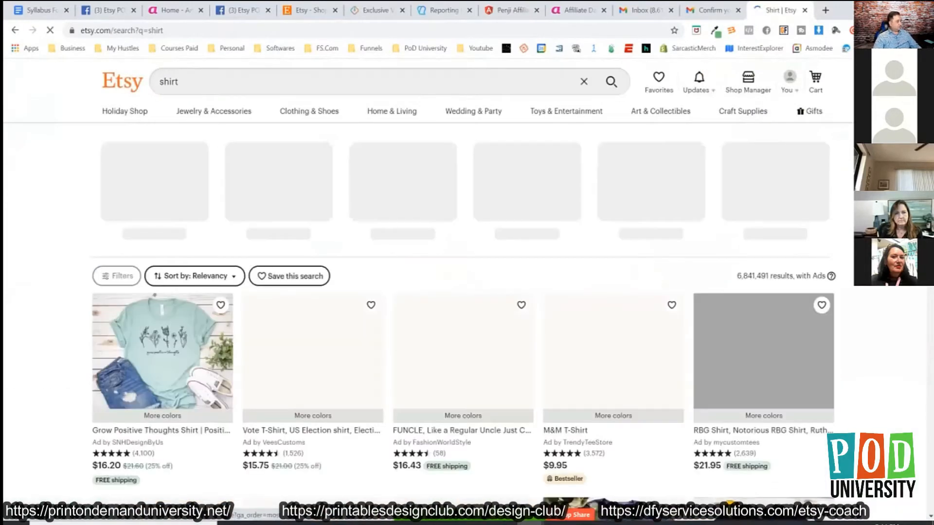
left_click(163, 354)
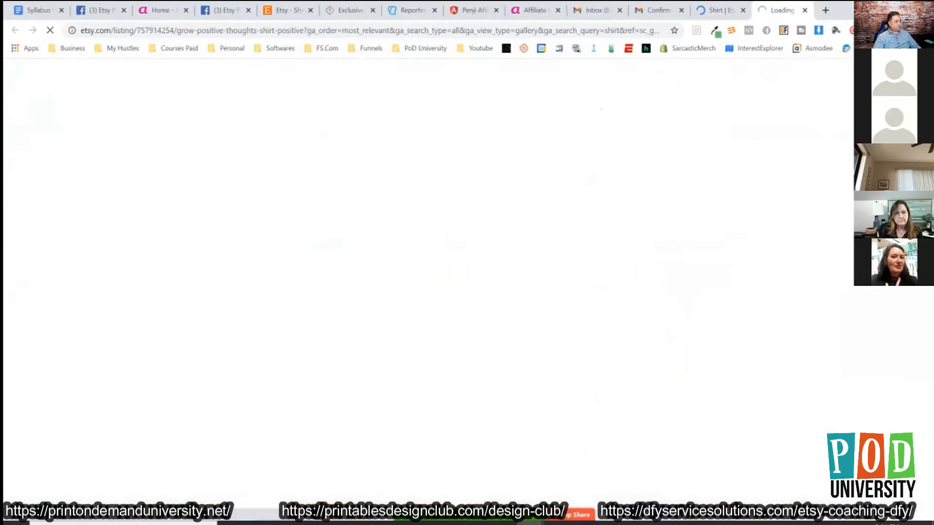
left_click(628, 149)
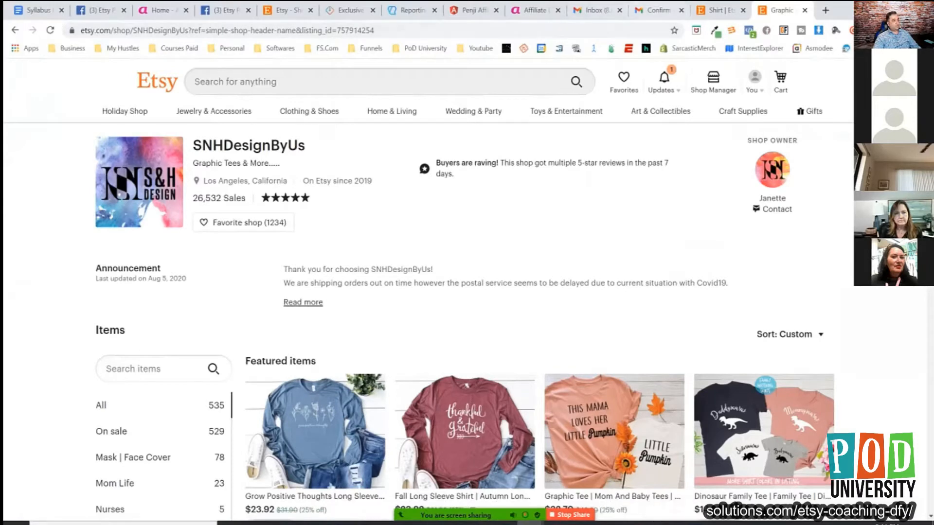
Close the shirt search results and place the Shop Manager tab directly beside the SNHDesignByUs shop tab.
left_click(719, 9)
left_click(743, 10)
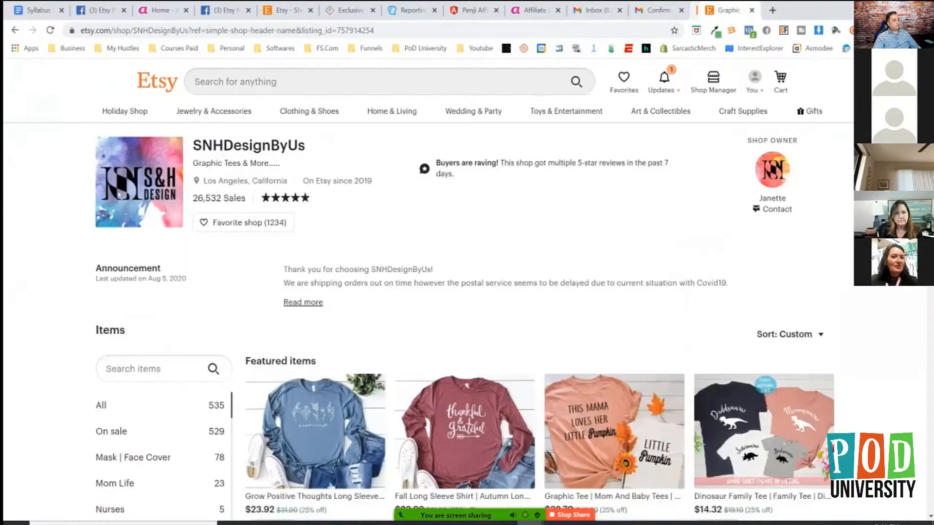
left_click_drag(286, 10, 654, 10)
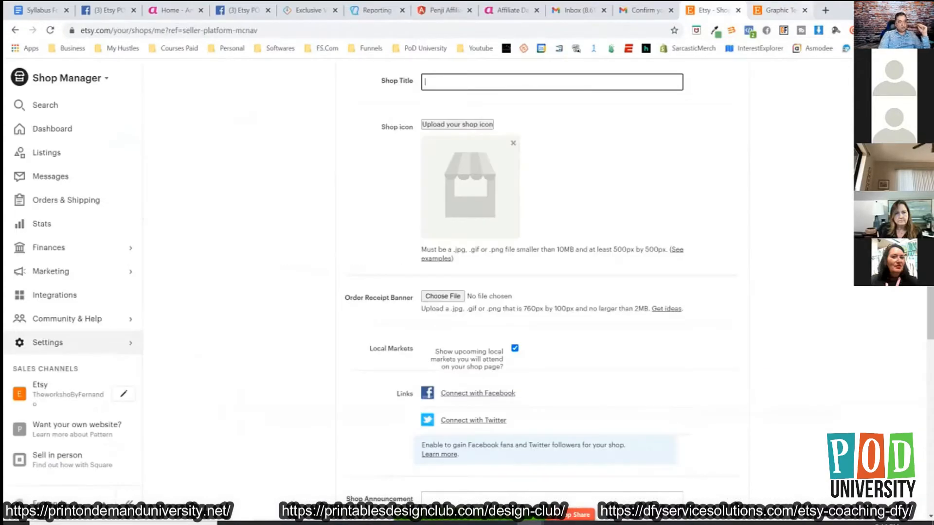
Open Canva in a new tab and create a blank design with custom dimensions of 500 × 500 px.
left_click(825, 10)
left_click(846, 48)
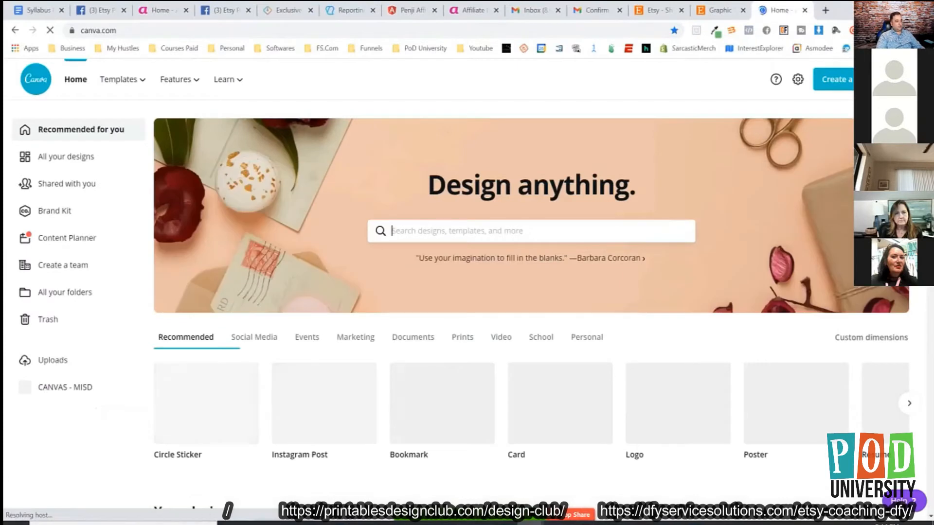
left_click(833, 79)
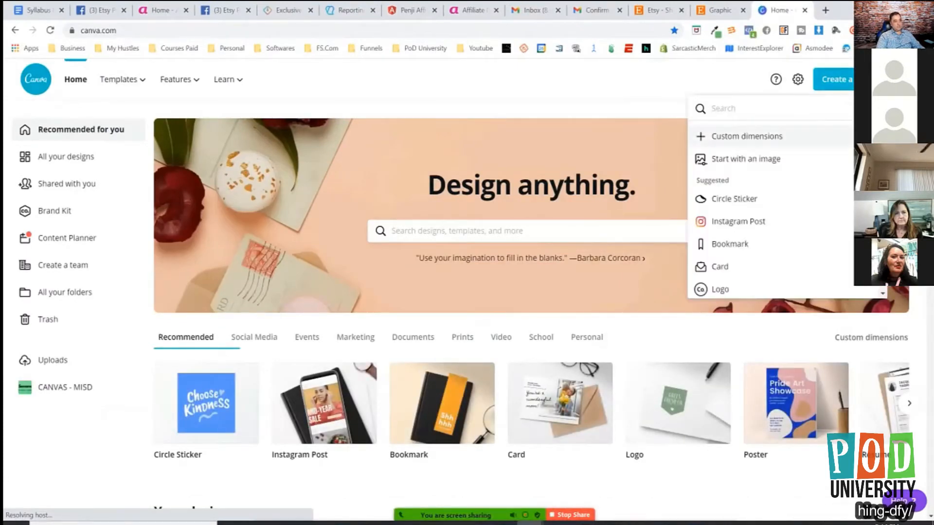
left_click(744, 136)
type("500")
key("Tab")
type("500")
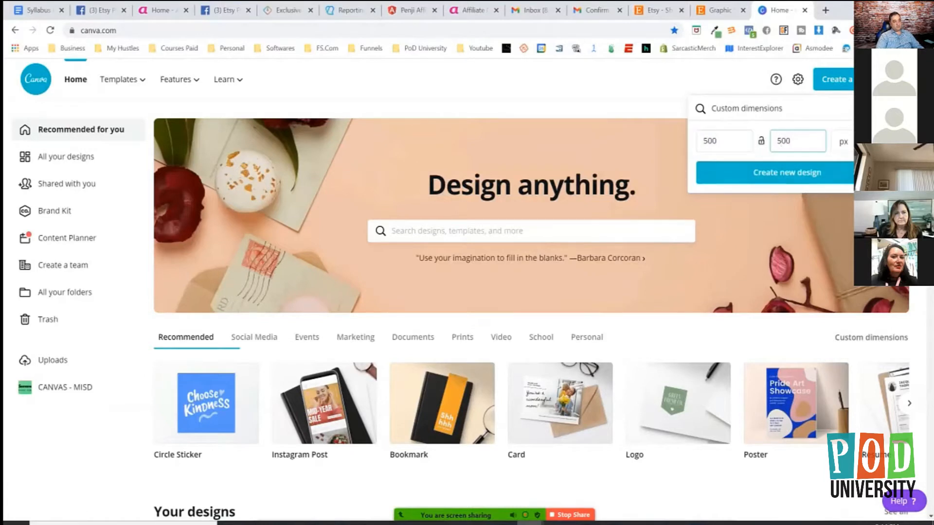
key("Return")
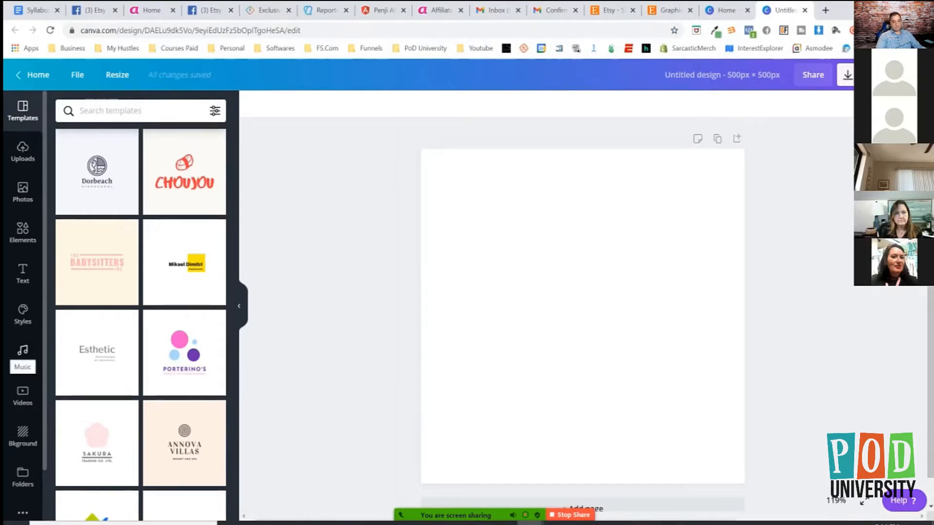
scroll(22, 292, "down", 2)
scroll(22, 209, "up", 2)
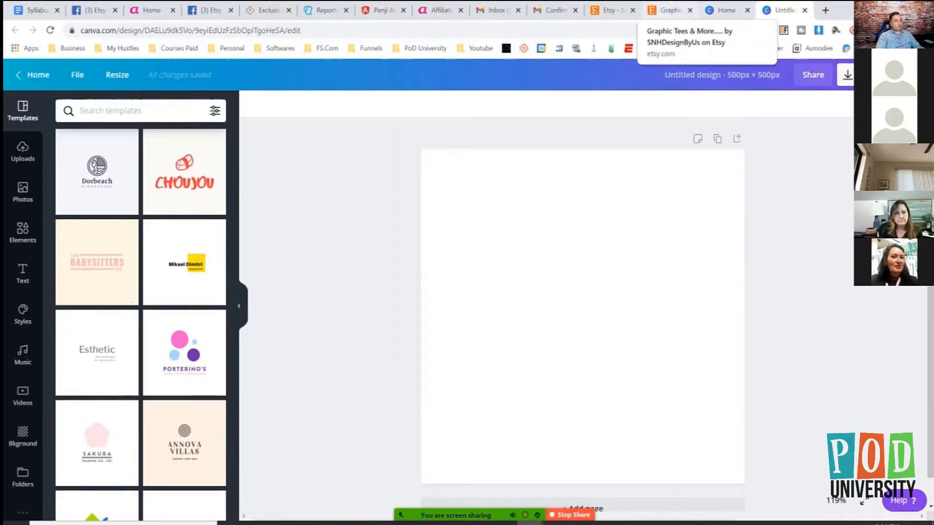
Compare the shop title and icon settings in Shop Manager with how they are presented on the SNHDesignByUs shop page.
left_click(610, 10)
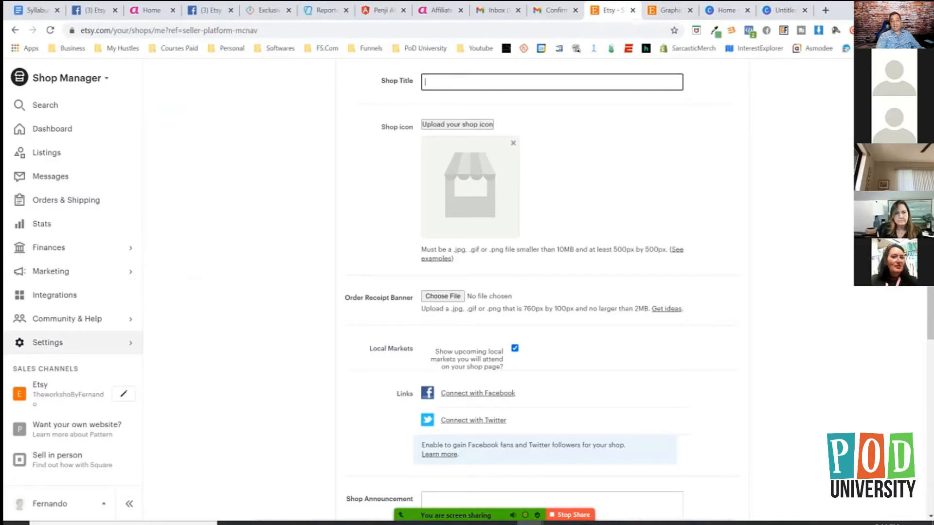
left_click(670, 10)
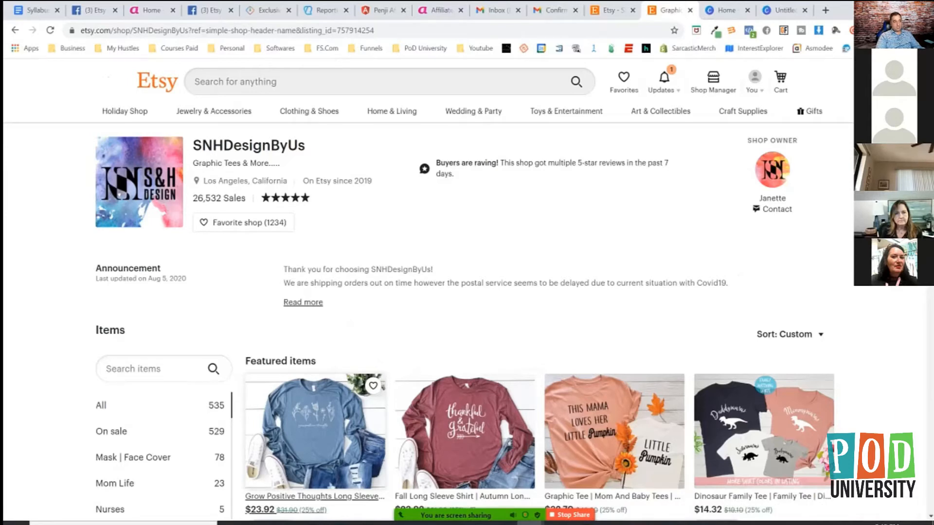
left_click(613, 11)
Highlight the order receipt banner's required size of 760px by 100px, and place the cursor in the Shop Announcement field.
scroll(542, 287, "down", 2)
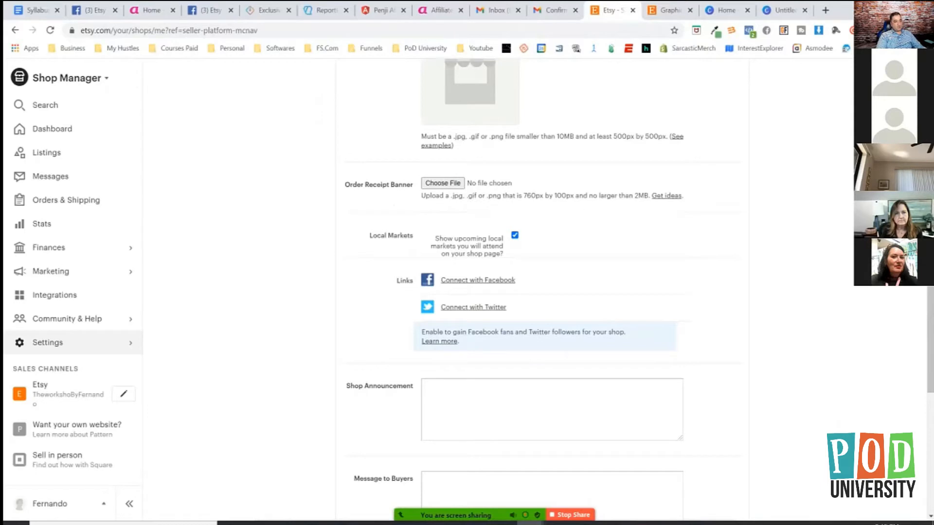
left_click_drag(524, 195, 574, 196)
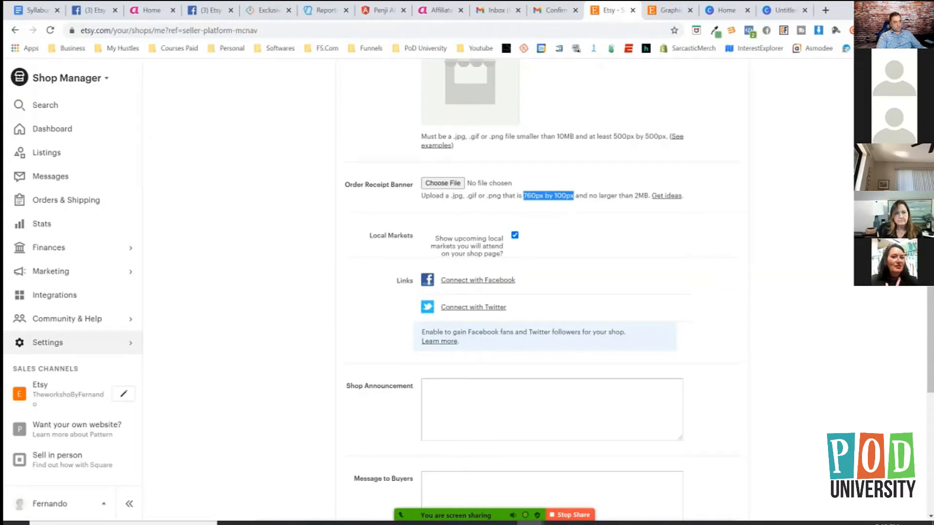
scroll(542, 292, "down", 1)
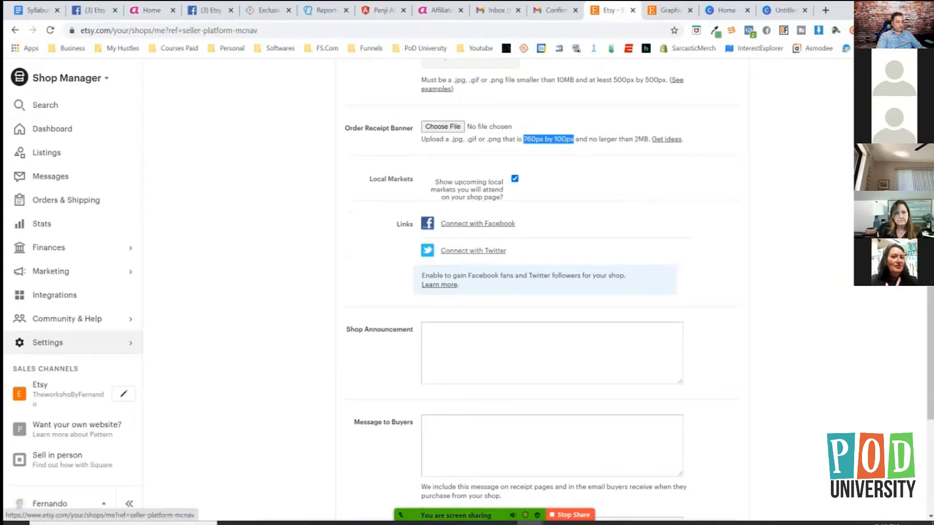
left_click(552, 353)
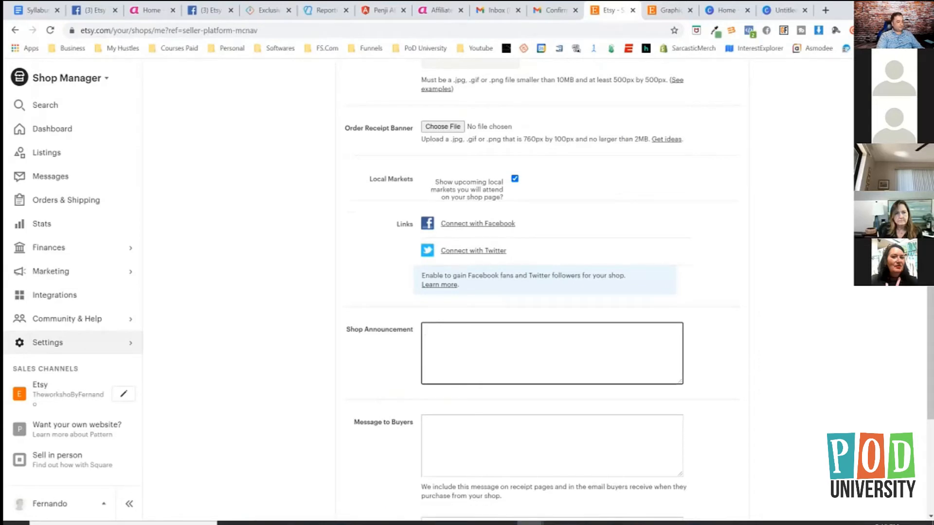
Open the own shop's public page in a new tab and start editing the shop.
right_click(66, 387)
left_click(103, 263)
left_click(626, 10)
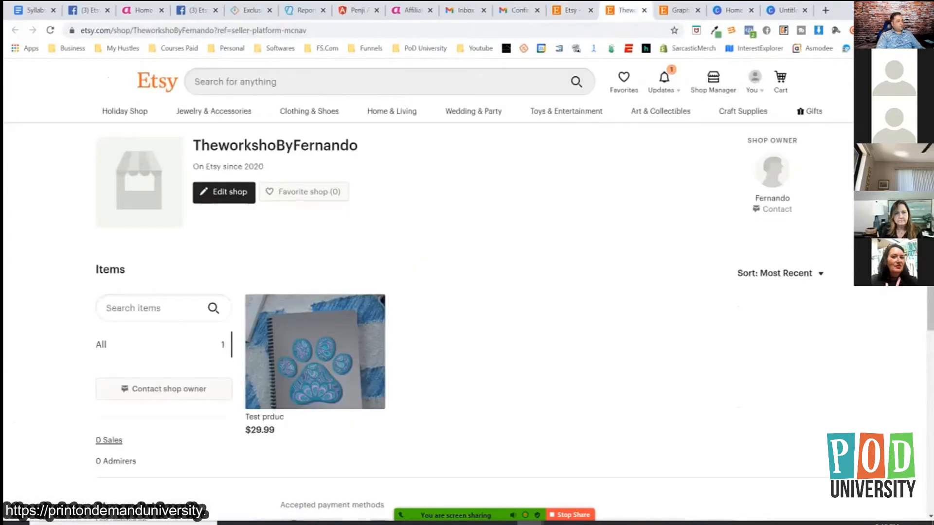
left_click(224, 193)
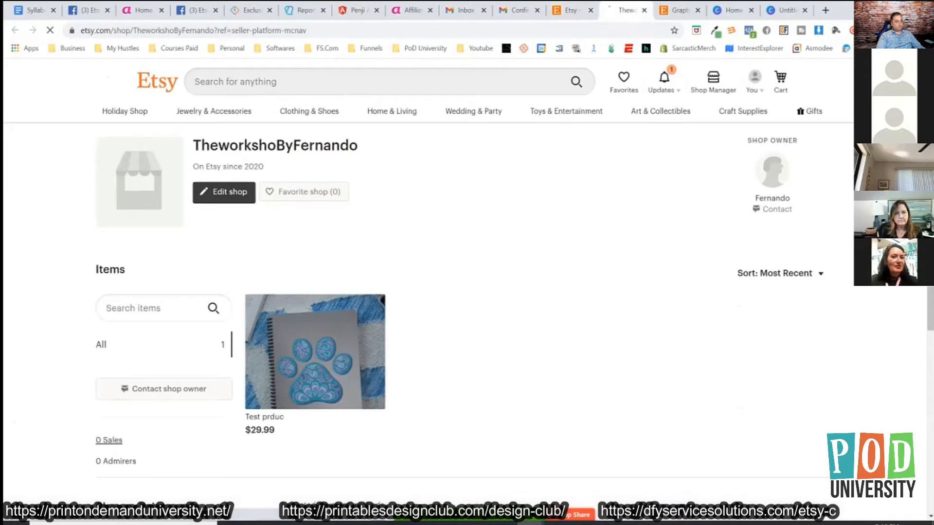
Compare the Info & Appearance settings and the shop's edit page with the SNHDesignByUs shop page.
left_click(571, 10)
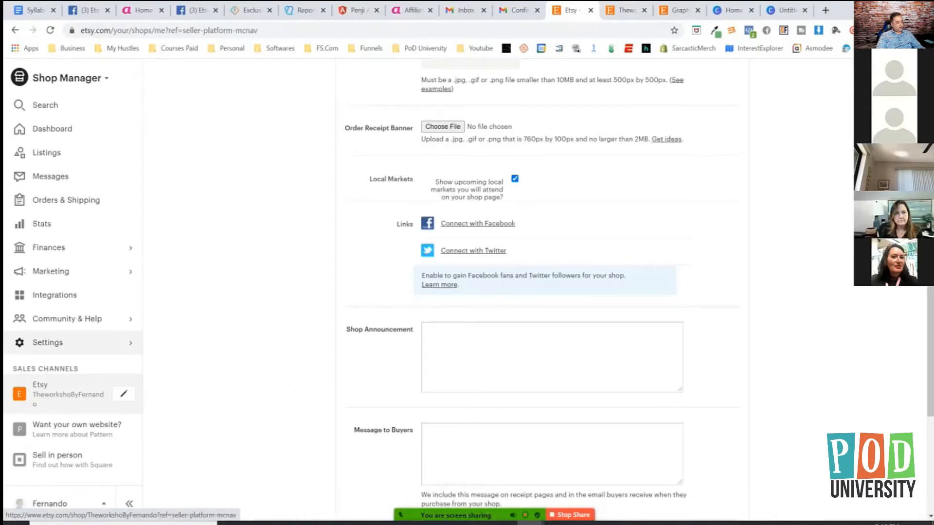
left_click(626, 10)
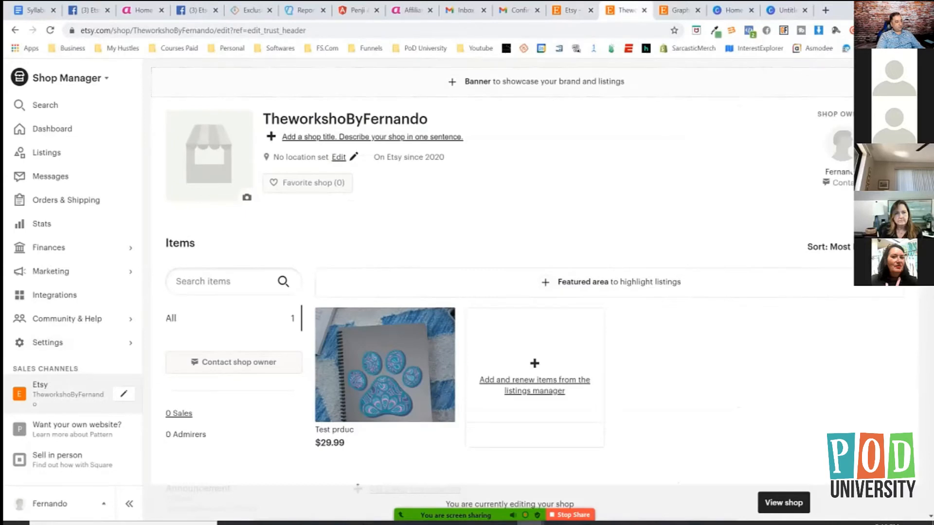
left_click(680, 10)
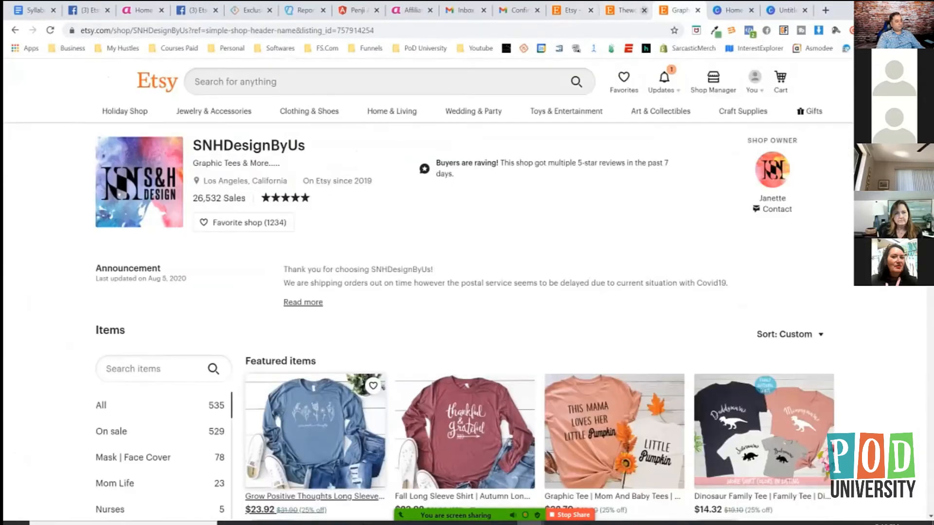
left_click(626, 10)
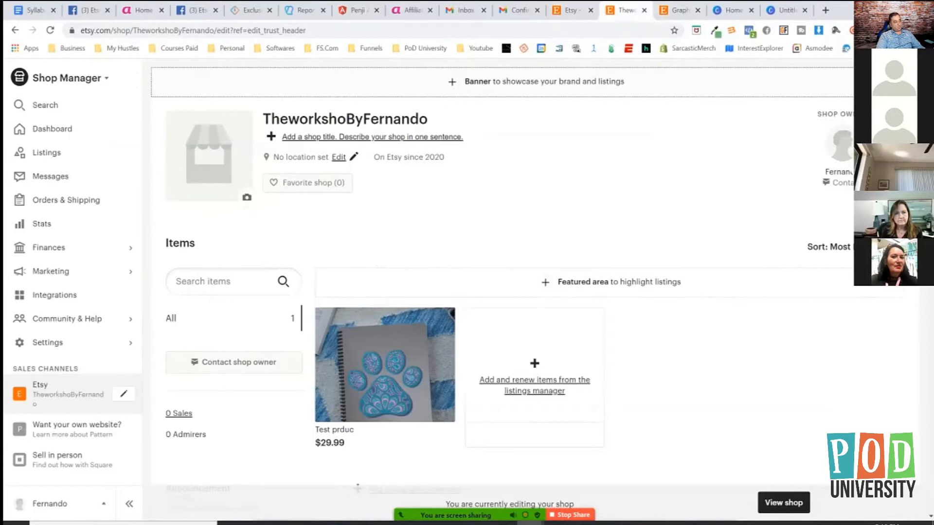
Open the shop's banner style choices, preview Mini Banner and select Big Banner.
left_click(536, 82)
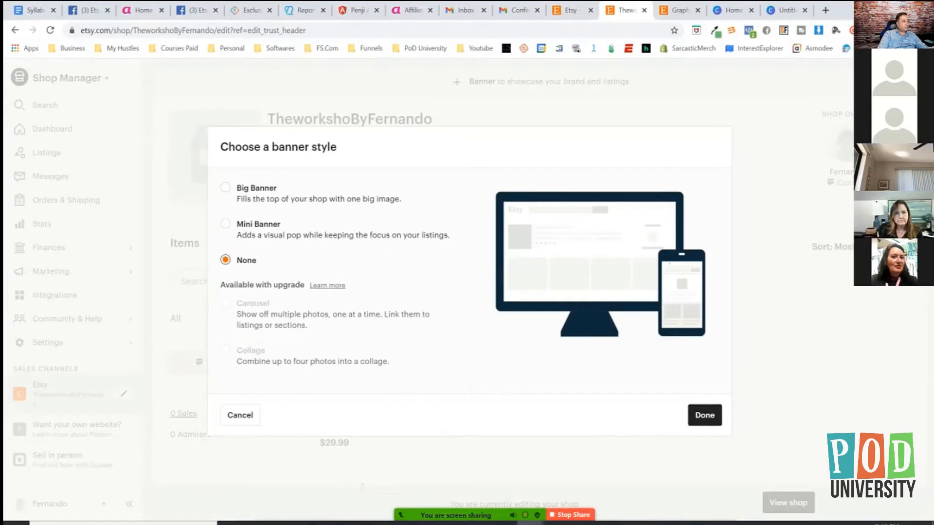
left_click(225, 188)
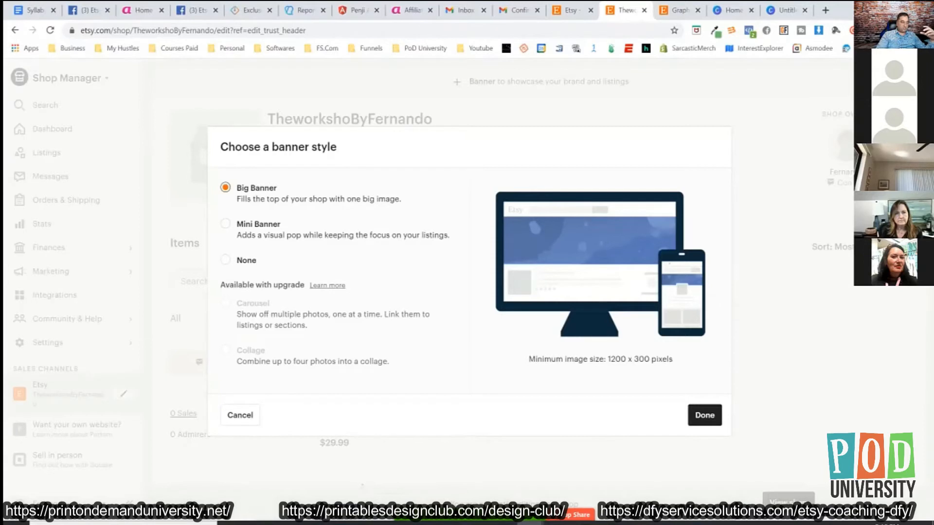
left_click(225, 223)
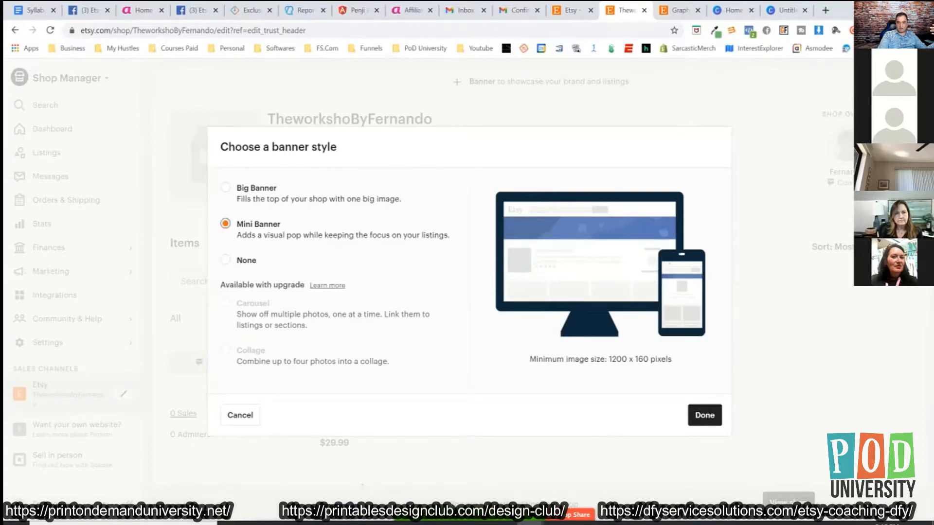
left_click(225, 187)
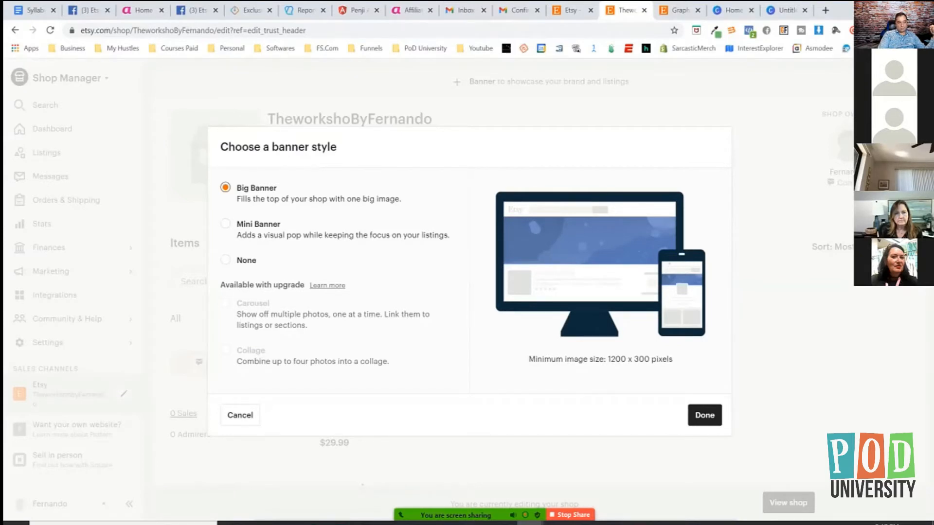
Recheck the shop icon and order receipt banner requirements in Info & Appearance, and return to the banner style choices.
left_click(571, 10)
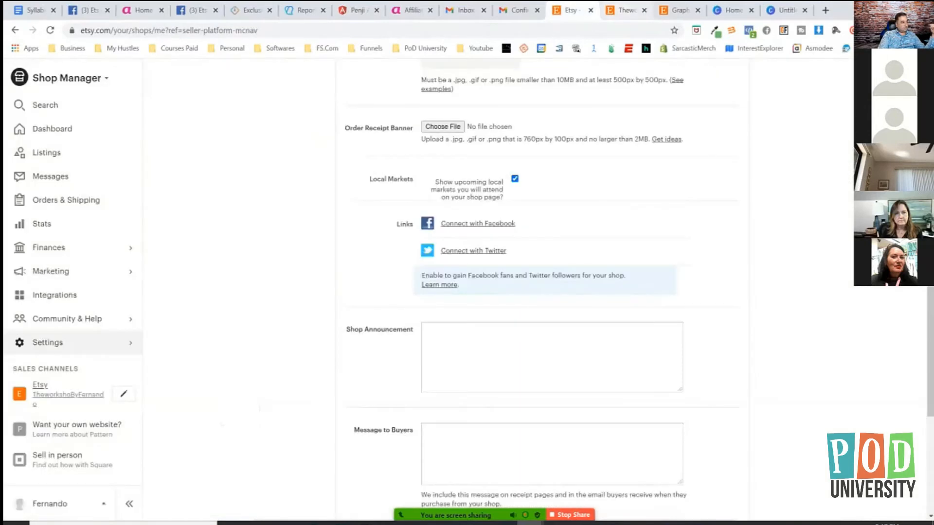
scroll(542, 292, "up", 5)
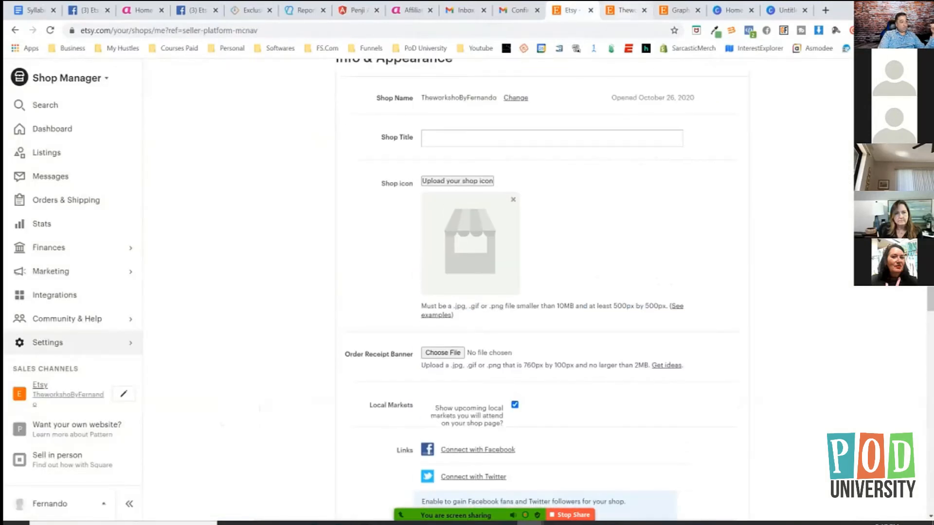
left_click(624, 10)
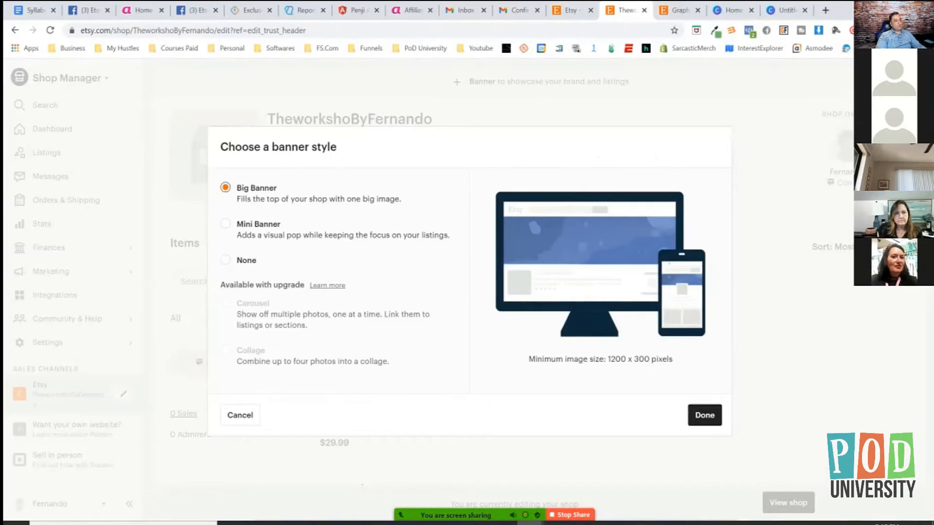
In Canva, create a custom 1200 × 300 px design and apply the purple Caperton Records template to it.
left_click(784, 10)
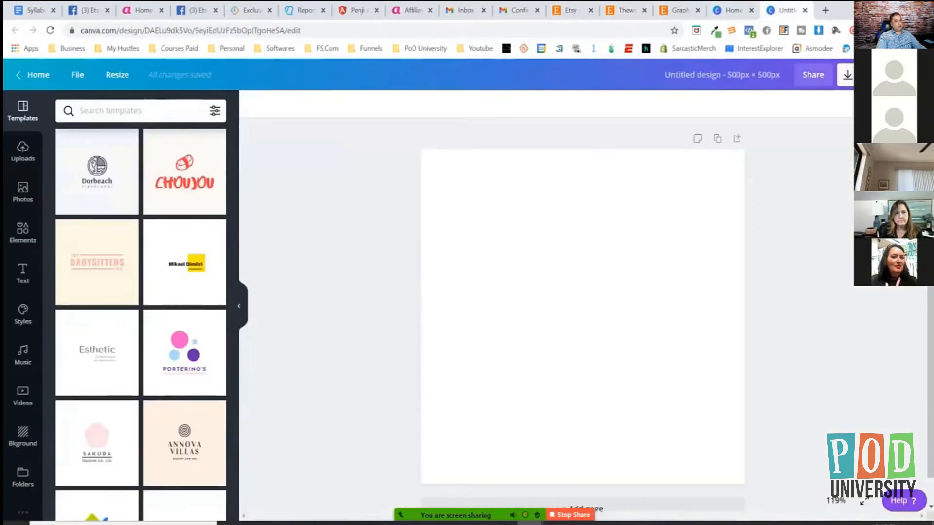
left_click(733, 10)
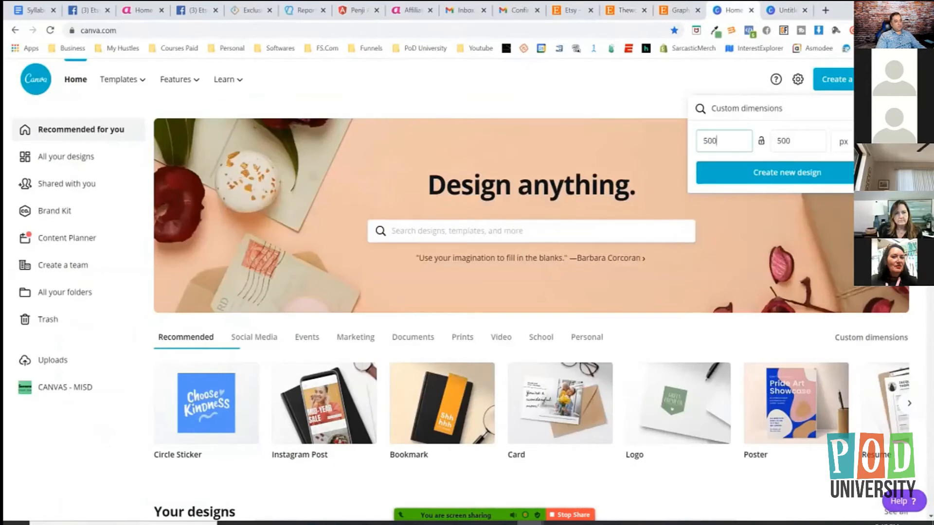
key("BackSpace")
key("BackSpace")
key("BackSpace")
type("1200")
left_click(626, 10)
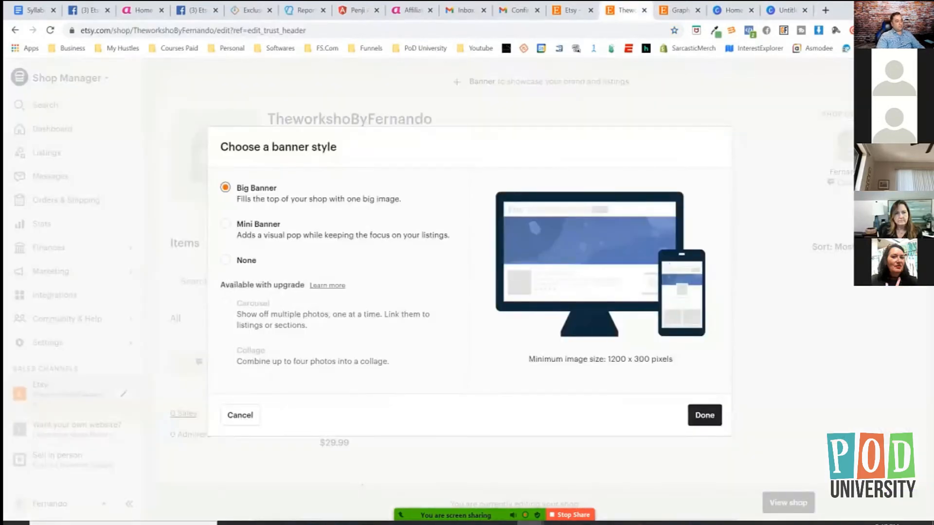
left_click(734, 10)
left_click_drag(786, 141, 775, 141)
type("300")
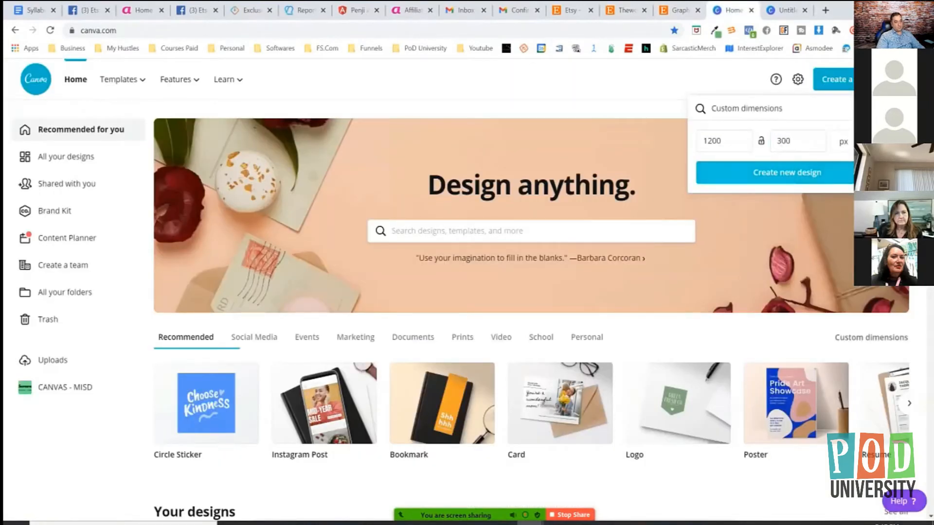
left_click(787, 172)
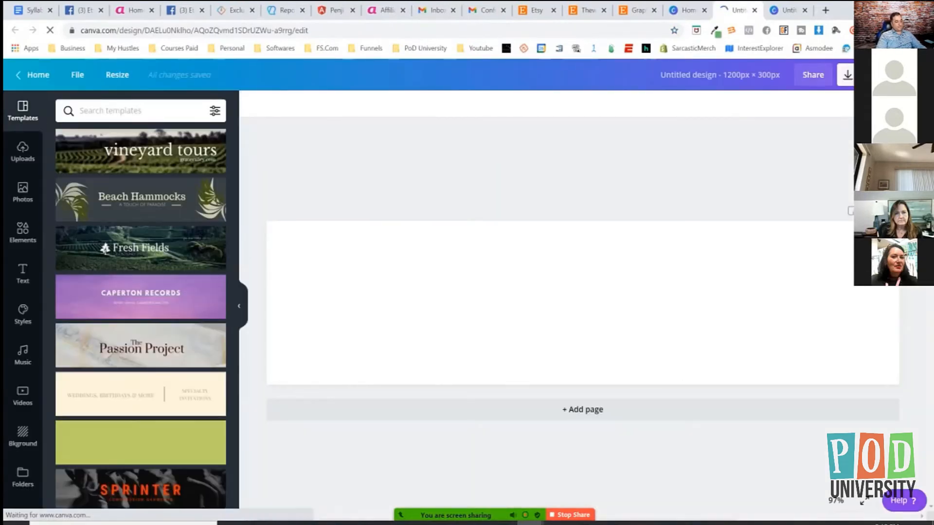
left_click(146, 297)
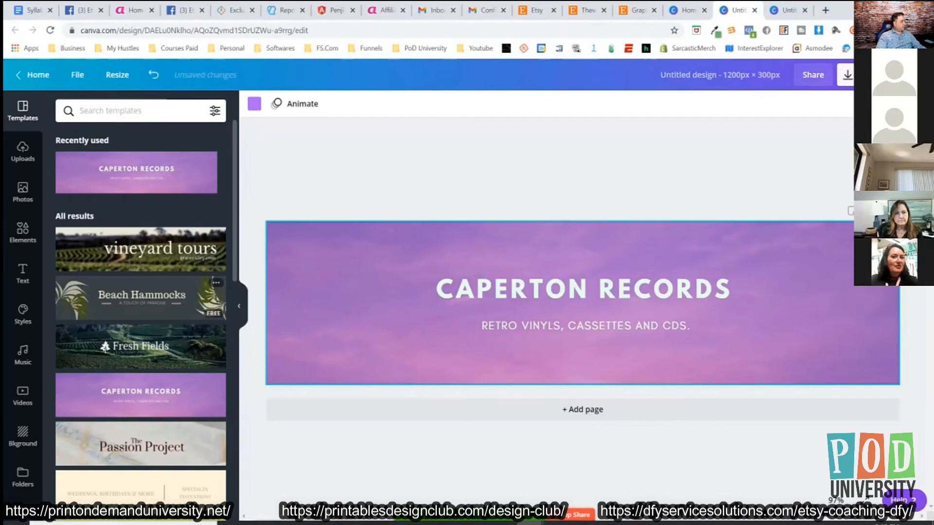
Add a heading text box to the banner, place it in the lower right corner and widen it to the banner's edge.
left_click(23, 273)
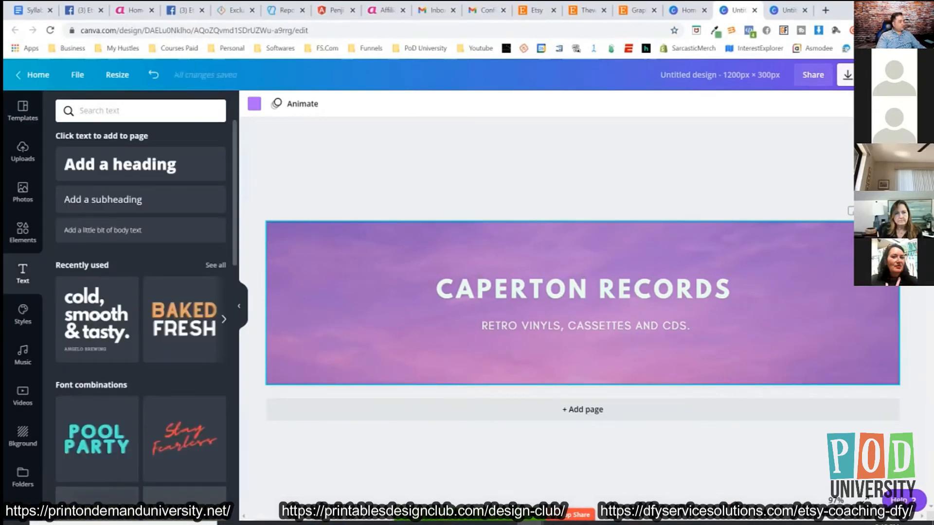
left_click(120, 164)
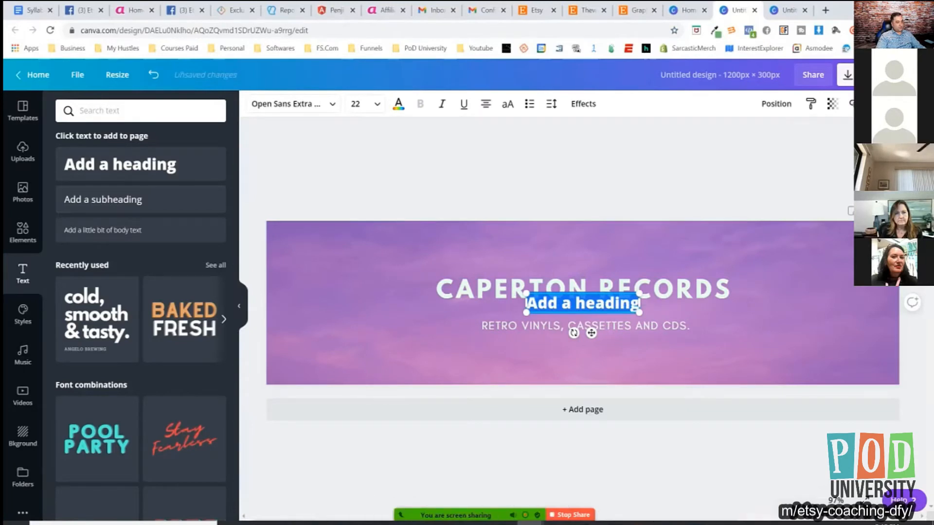
left_click_drag(582, 303, 798, 359)
left_click_drag(856, 359, 899, 359)
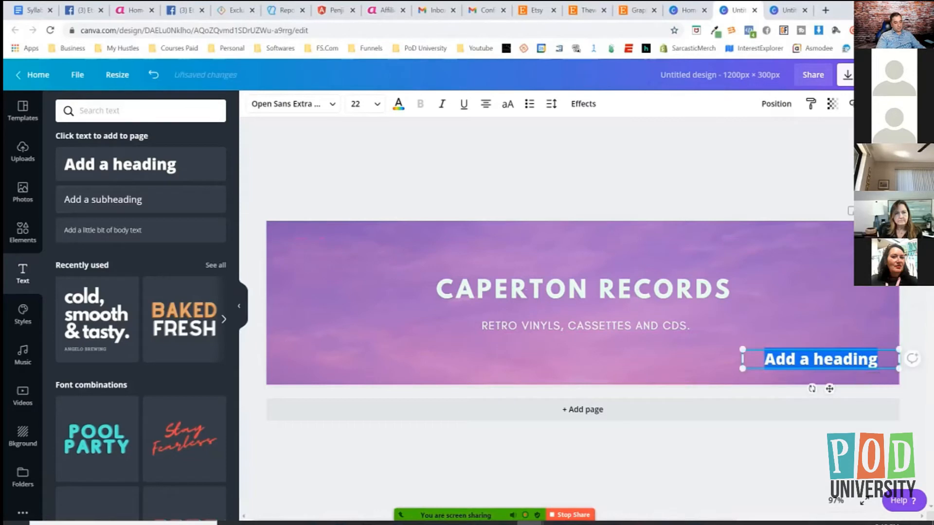
Replace the heading with "Join our Newsletter and save 10% today", widen its box to about 430 px and shift it up inside the banner.
triple_click(796, 359)
key("BackSpace")
type("Join")
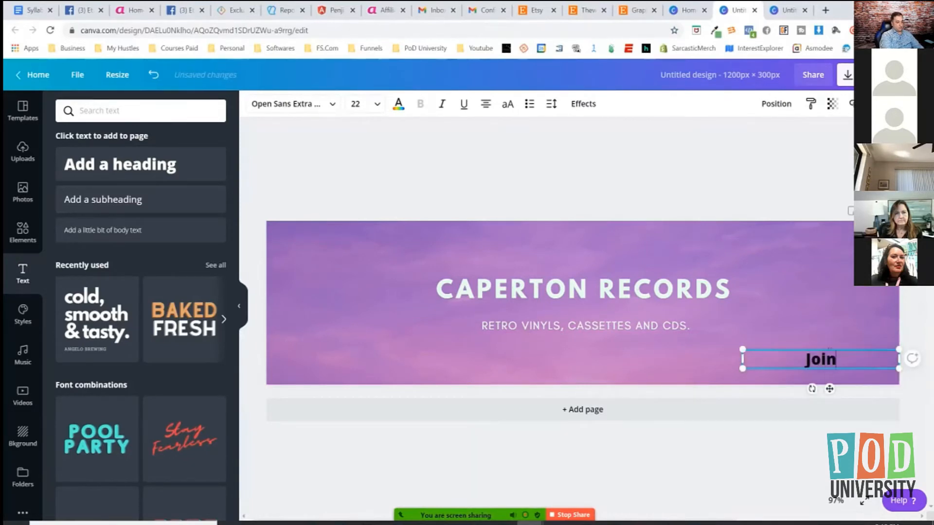
type(" our Ne")
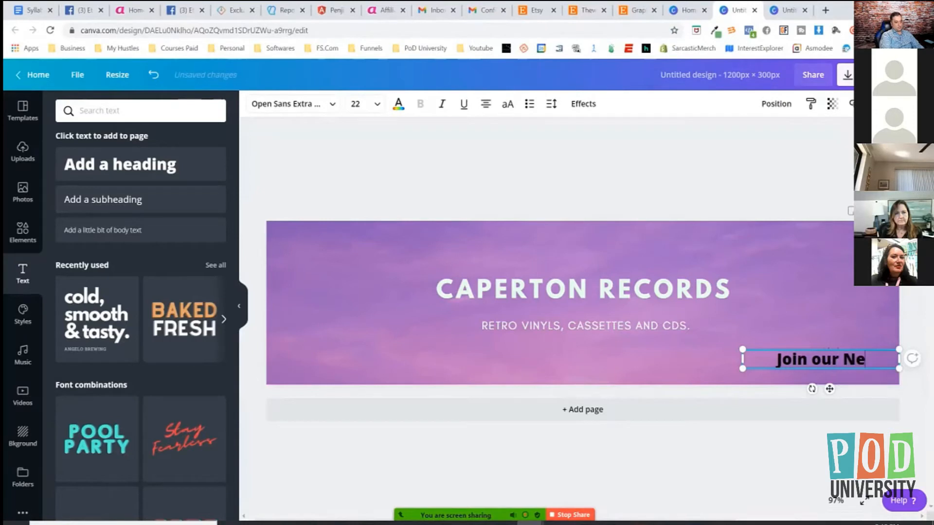
type("wsletter")
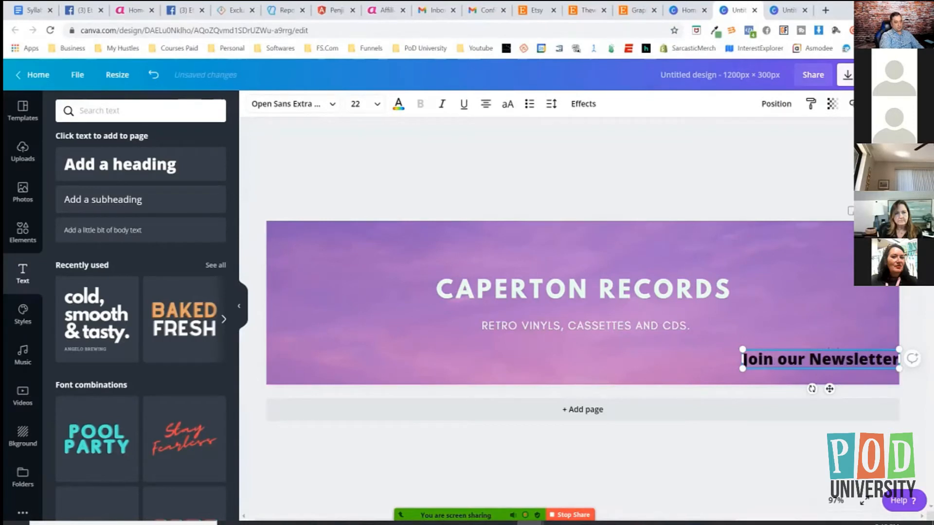
type(" and save")
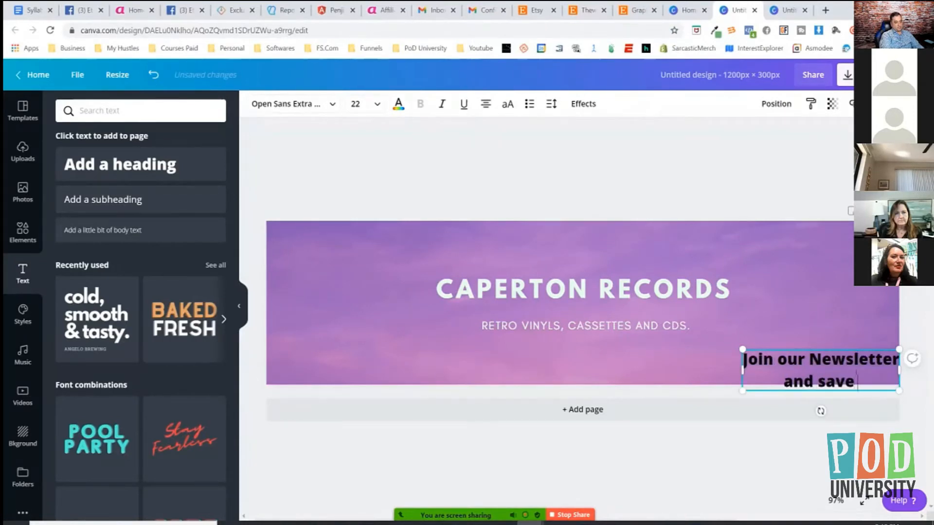
type(" 10% today")
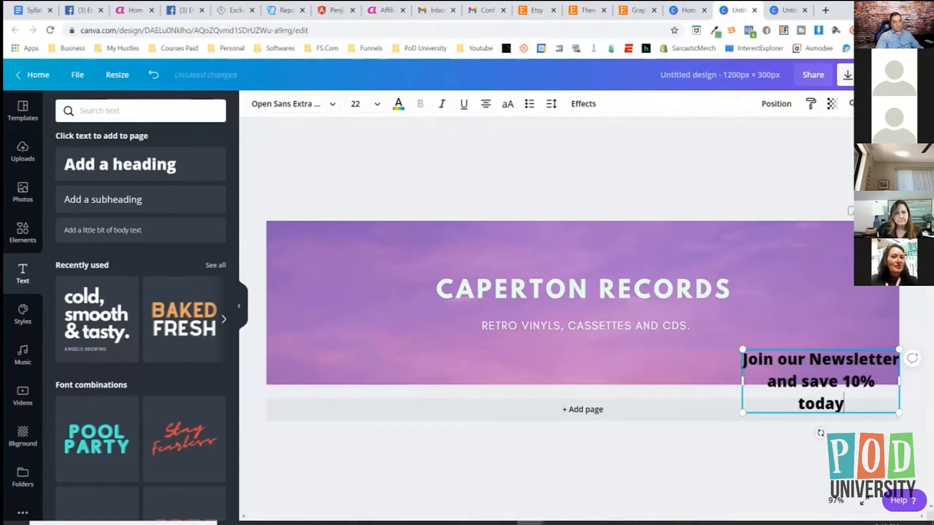
left_click_drag(742, 381, 672, 380)
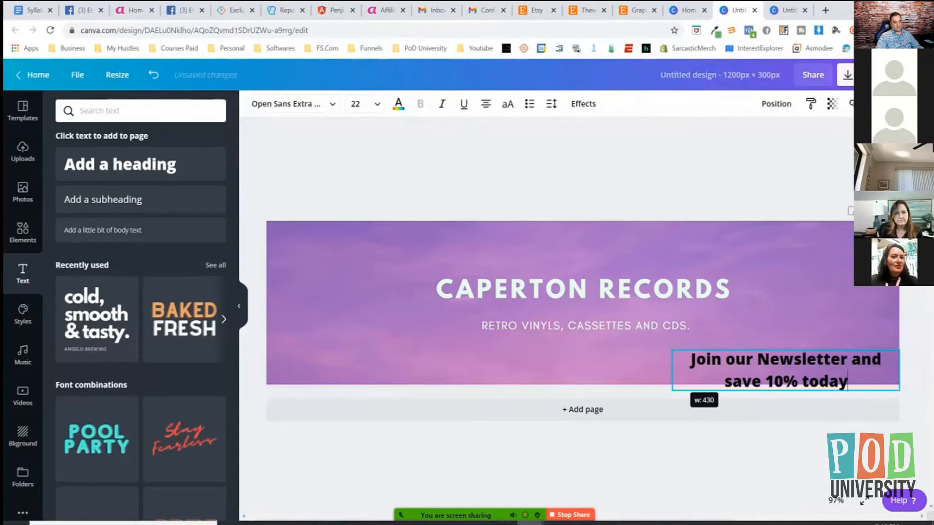
left_click_drag(758, 390, 762, 381)
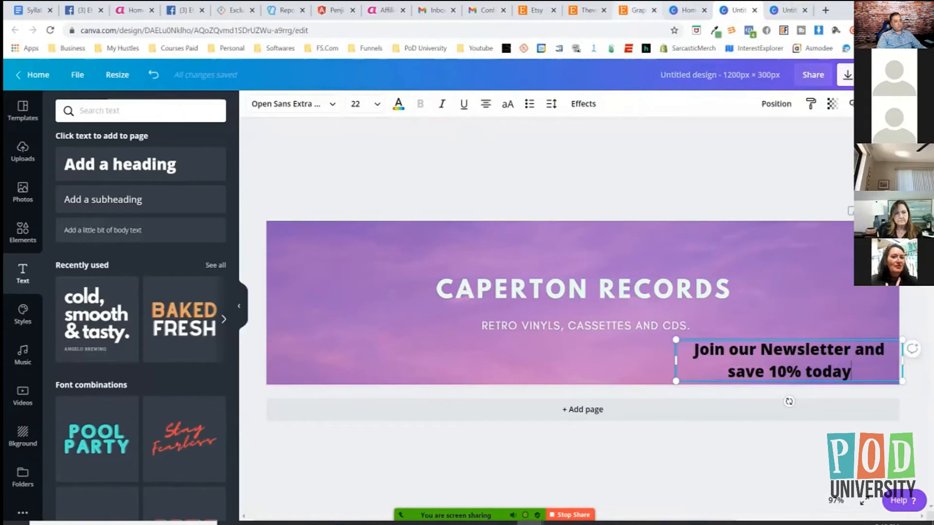
Switch to Etsy, apply the Big Banner style to the shop page and check the Shop Announcement field in Info & Appearance.
left_click(587, 10)
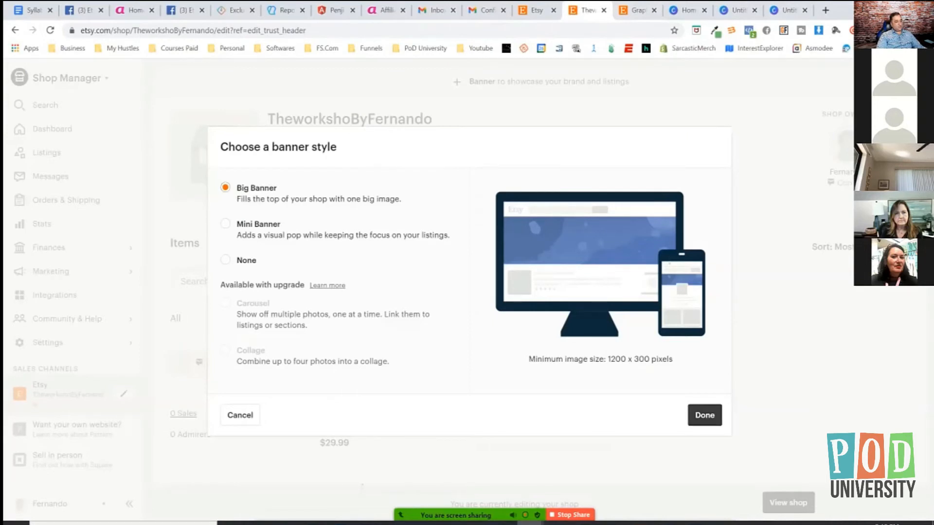
left_click(705, 415)
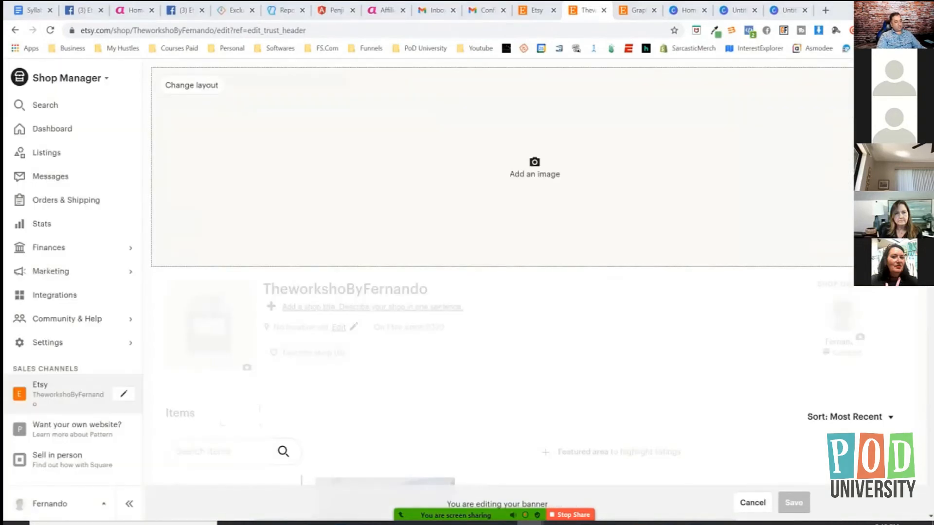
left_click(534, 168)
left_click(428, 8)
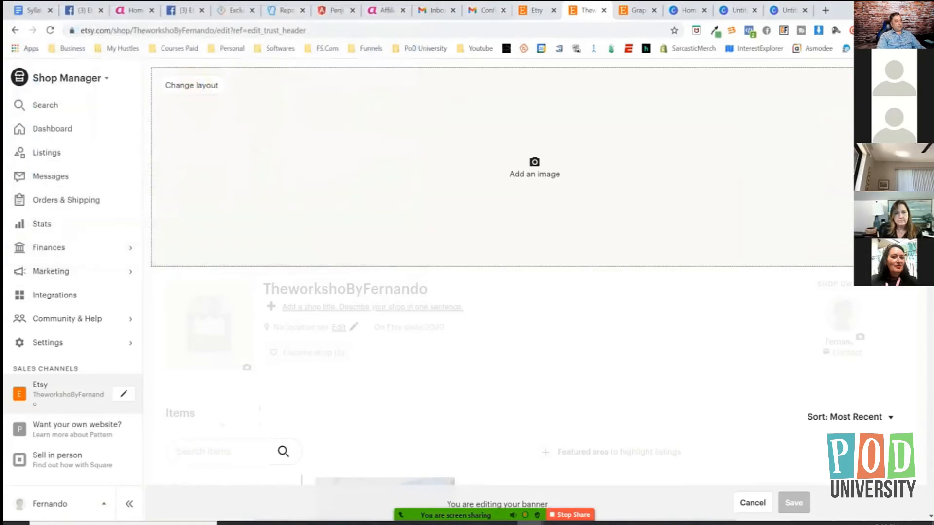
left_click(536, 10)
scroll(542, 287, "down", 5)
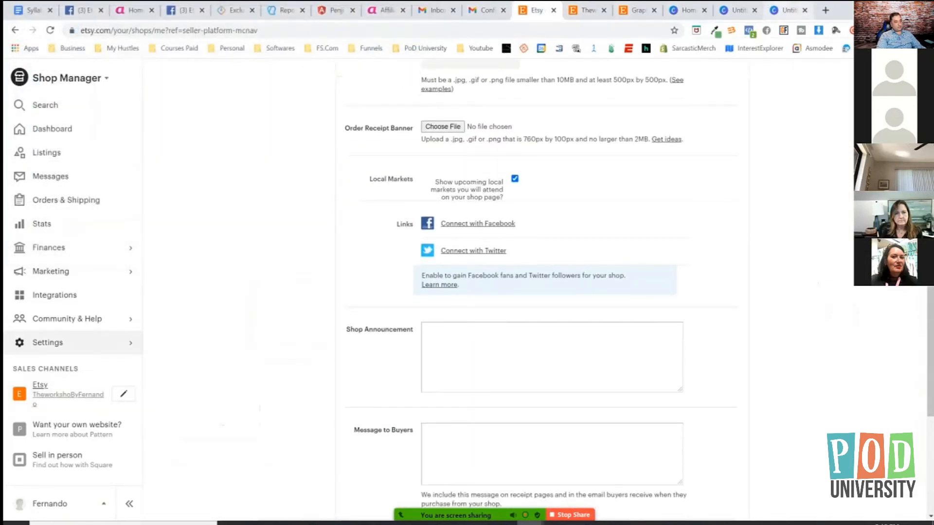
Switch back to the Canva banner and extend the newsletter text with ". Lin in the Announcements".
left_click(786, 10)
left_click(737, 10)
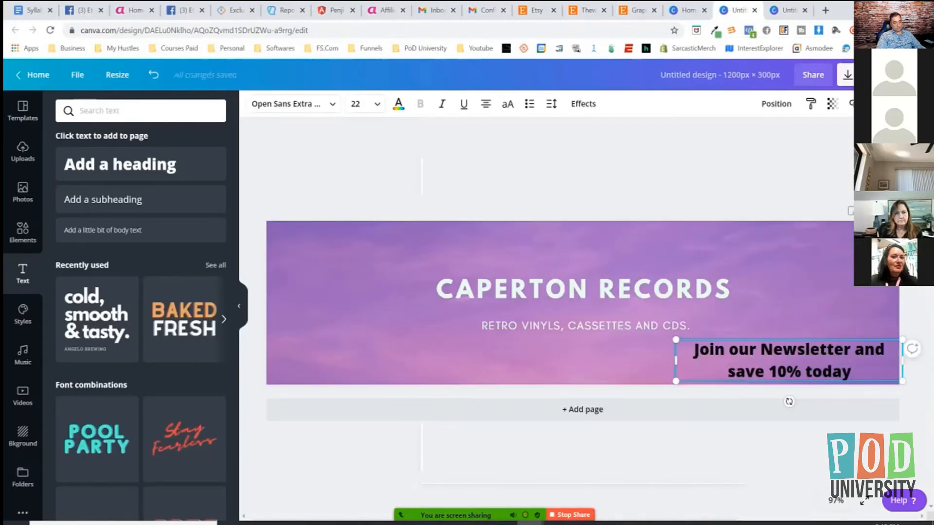
key("BackSpace")
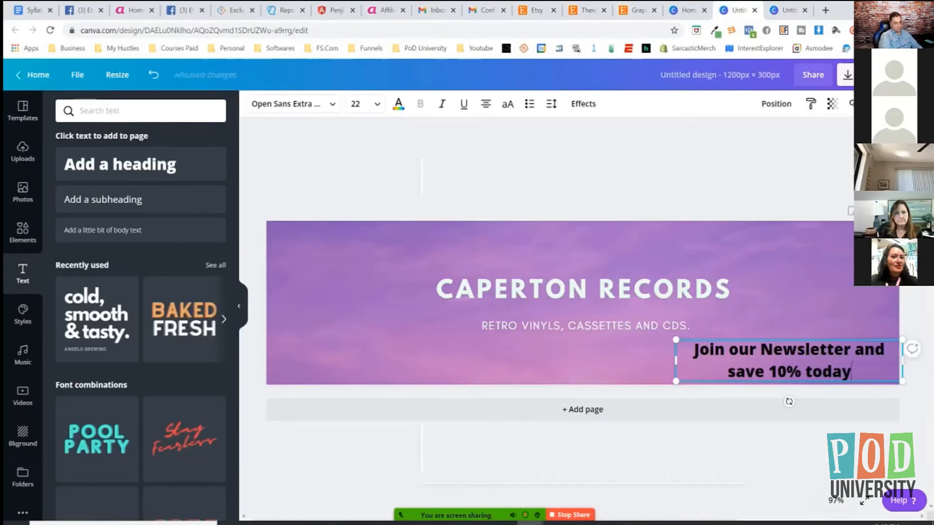
type(". Lin in the Annouc")
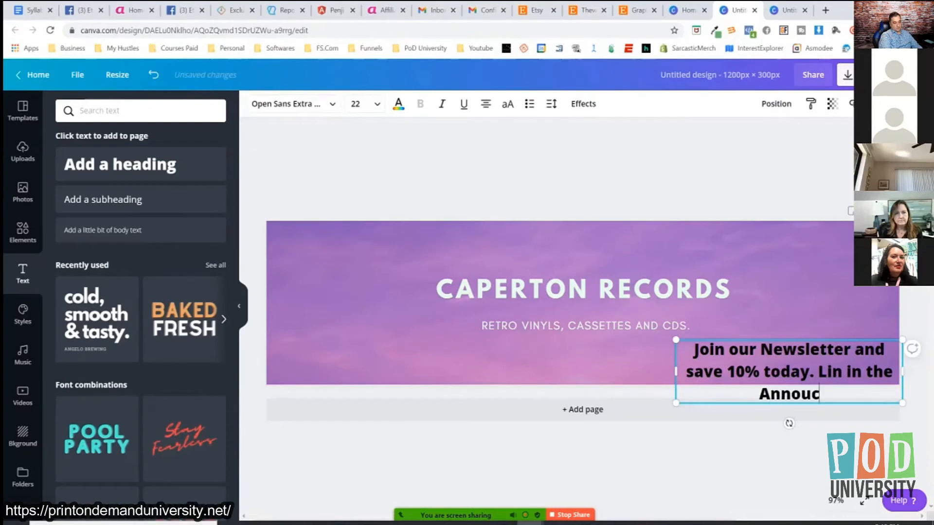
key("BackSpace")
type("ncemne")
key("BackSpace")
key("BackSpace")
type("ents")
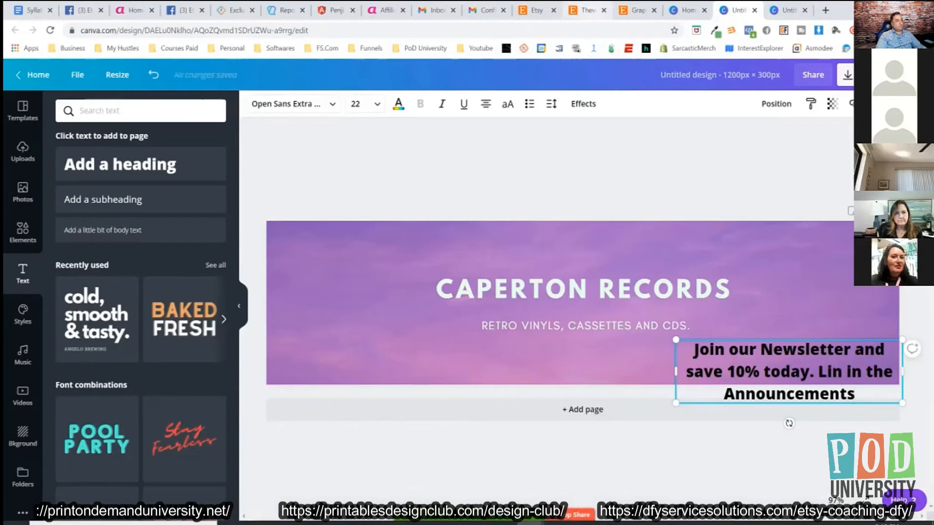
In Etsy's Info & Appearance, enter the shop announcement "Save 10% by joining our Newsletter Click here:" and return to the Canva banner.
left_click(587, 10)
left_click(536, 11)
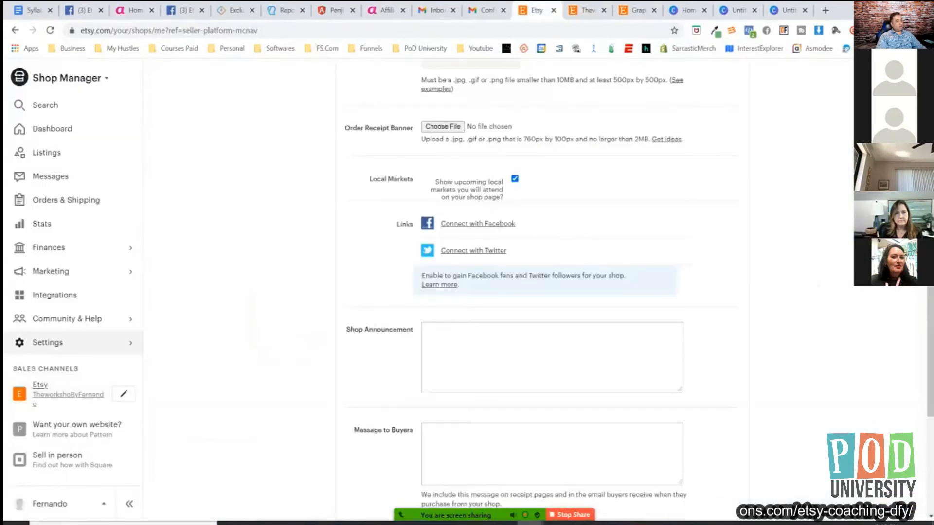
scroll(542, 291, "up", 5)
scroll(543, 292, "down", 4)
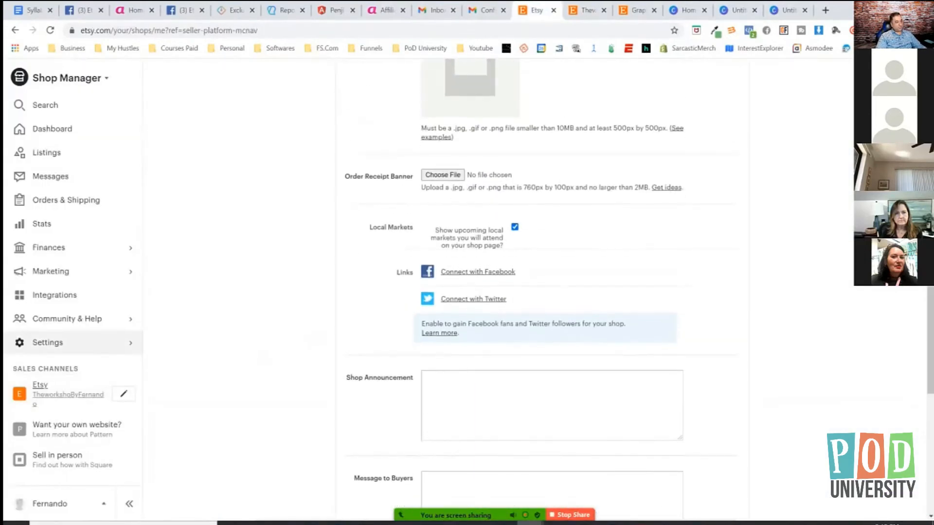
scroll(542, 292, "down", 2)
left_click(552, 300)
type("Save 10% by joining")
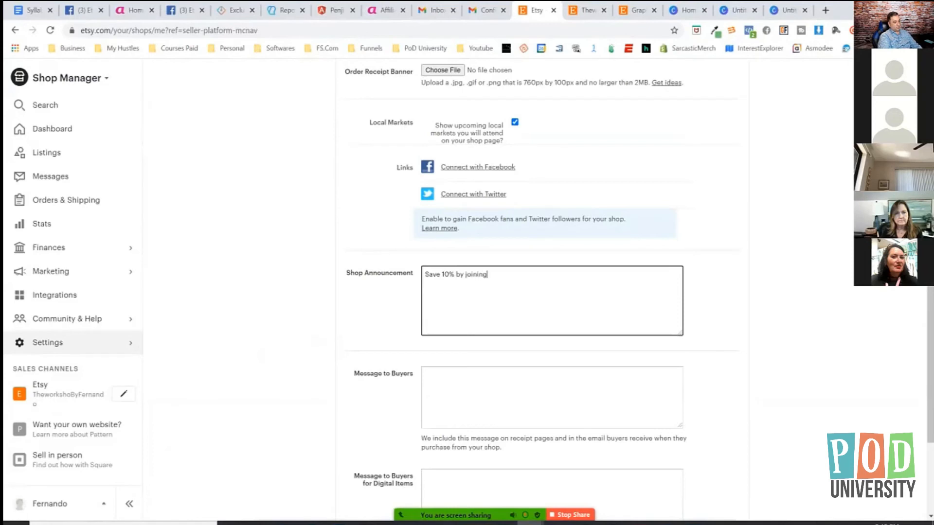
type(" our Newsletter Click here:")
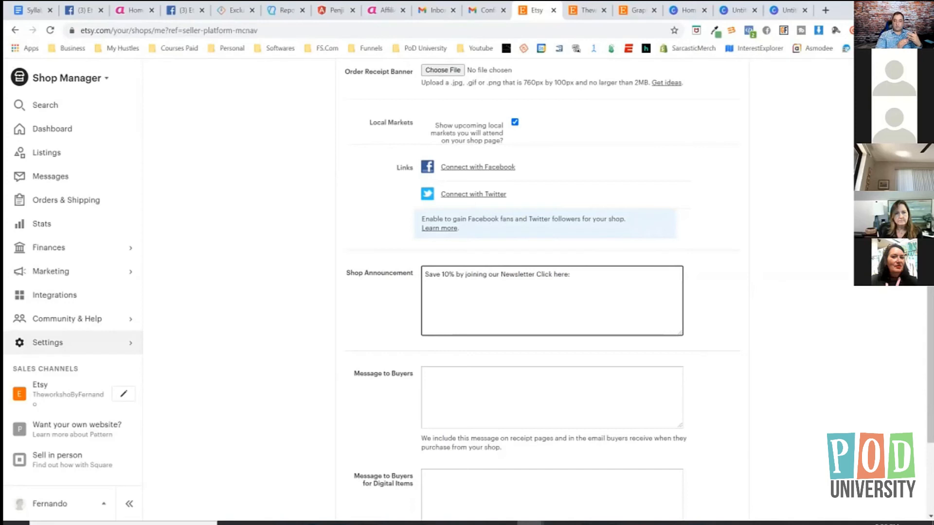
scroll(543, 291, "up", 1)
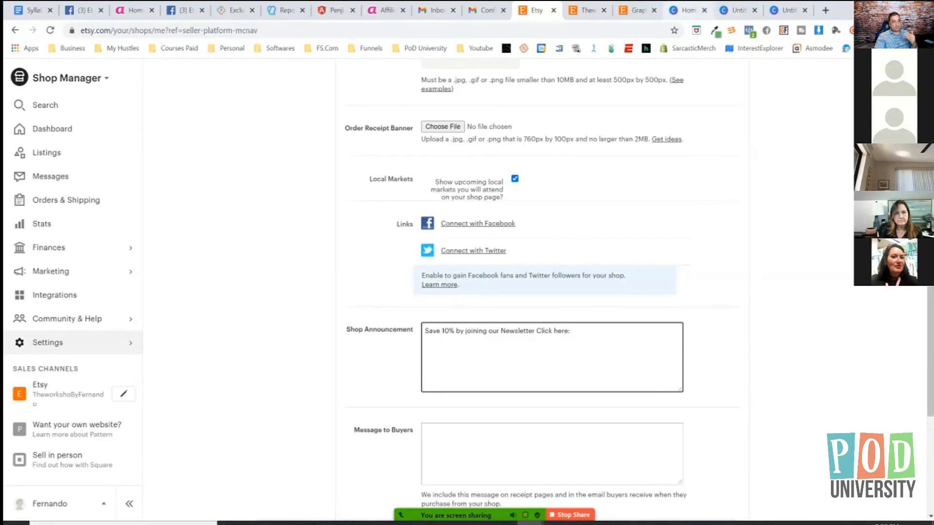
left_click(735, 10)
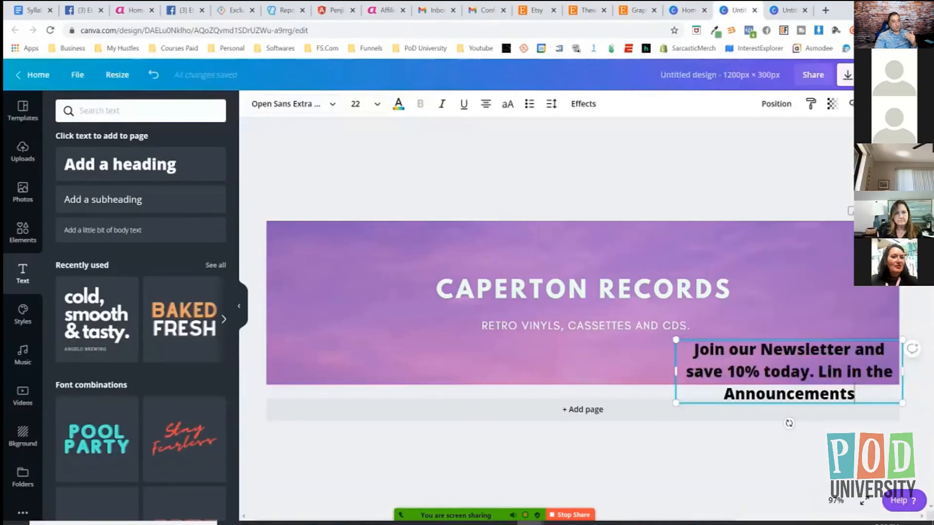